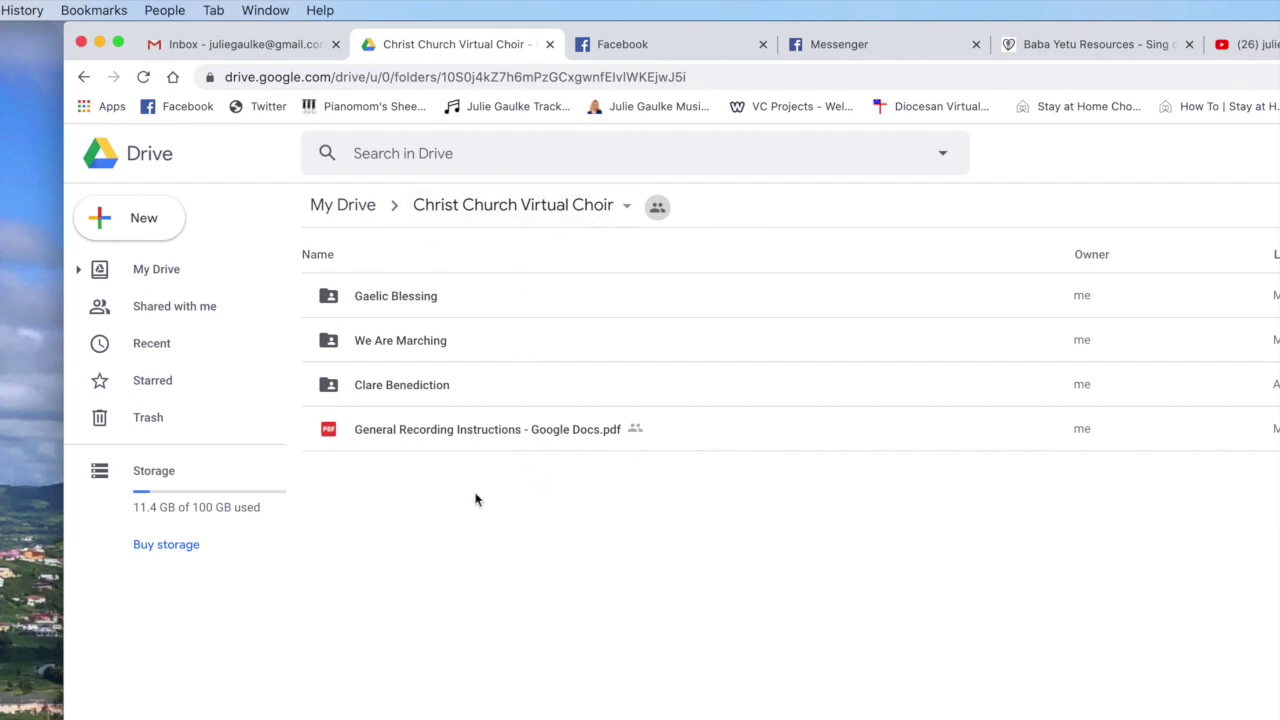
Step: Download gaelicblessing.pdf from the Gaelic Blessing folder and open its Guide Videos subfolder
double_click(513, 304)
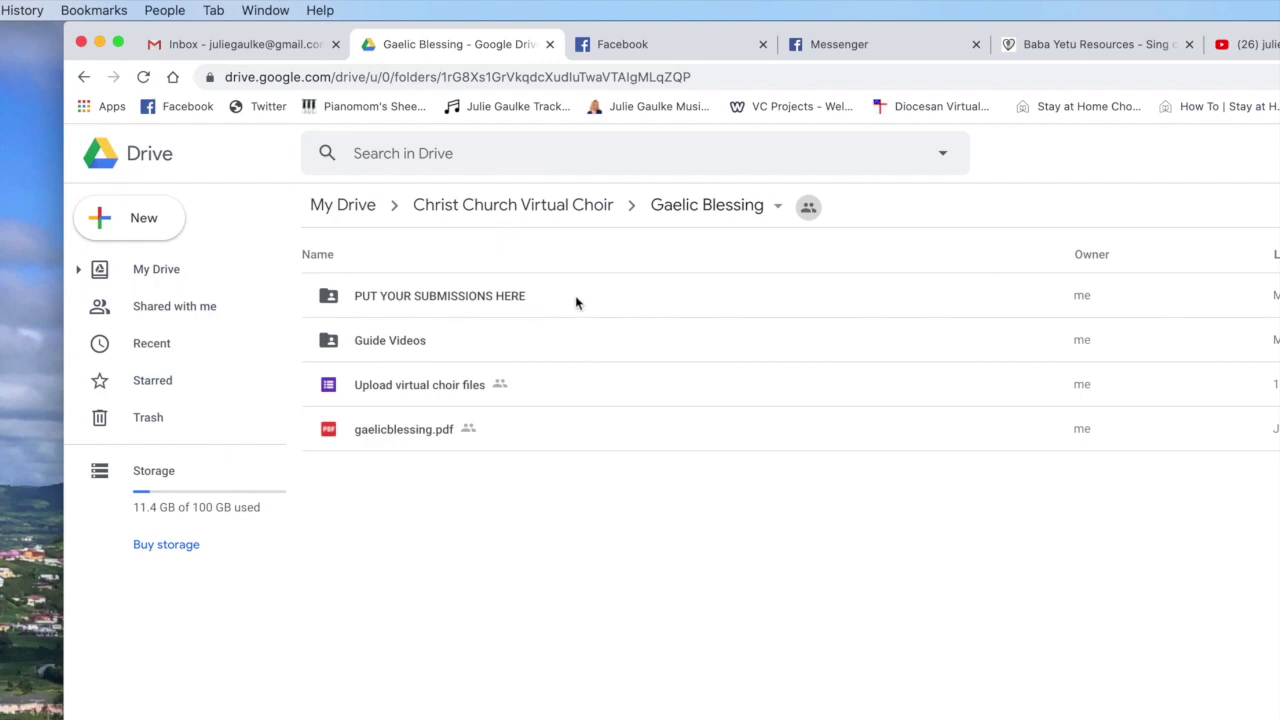
right_click(527, 430)
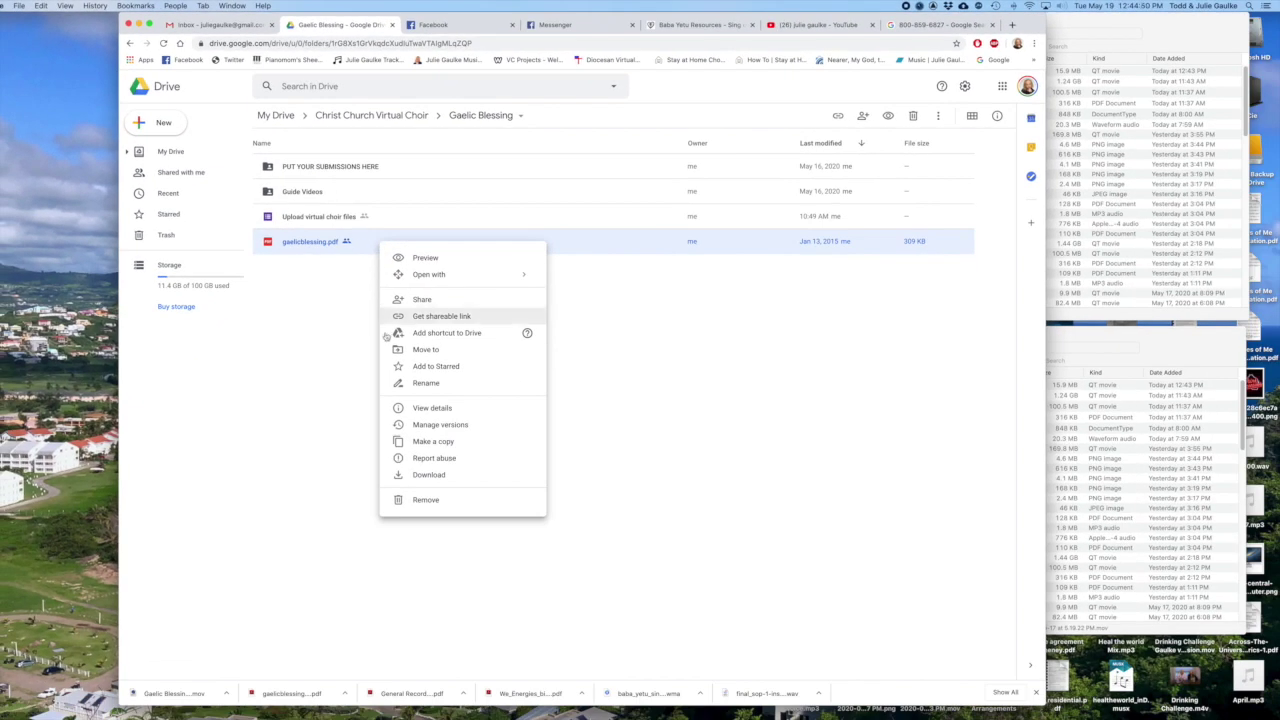
left_click(440, 424)
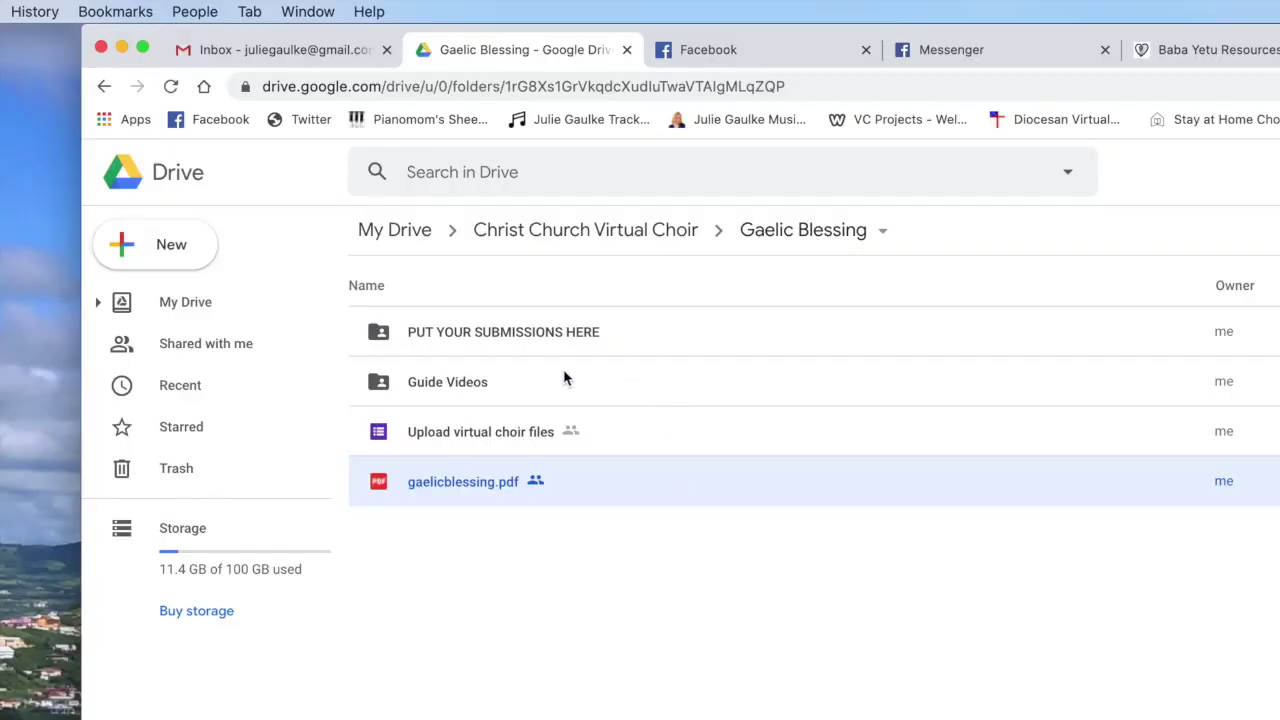
double_click(614, 382)
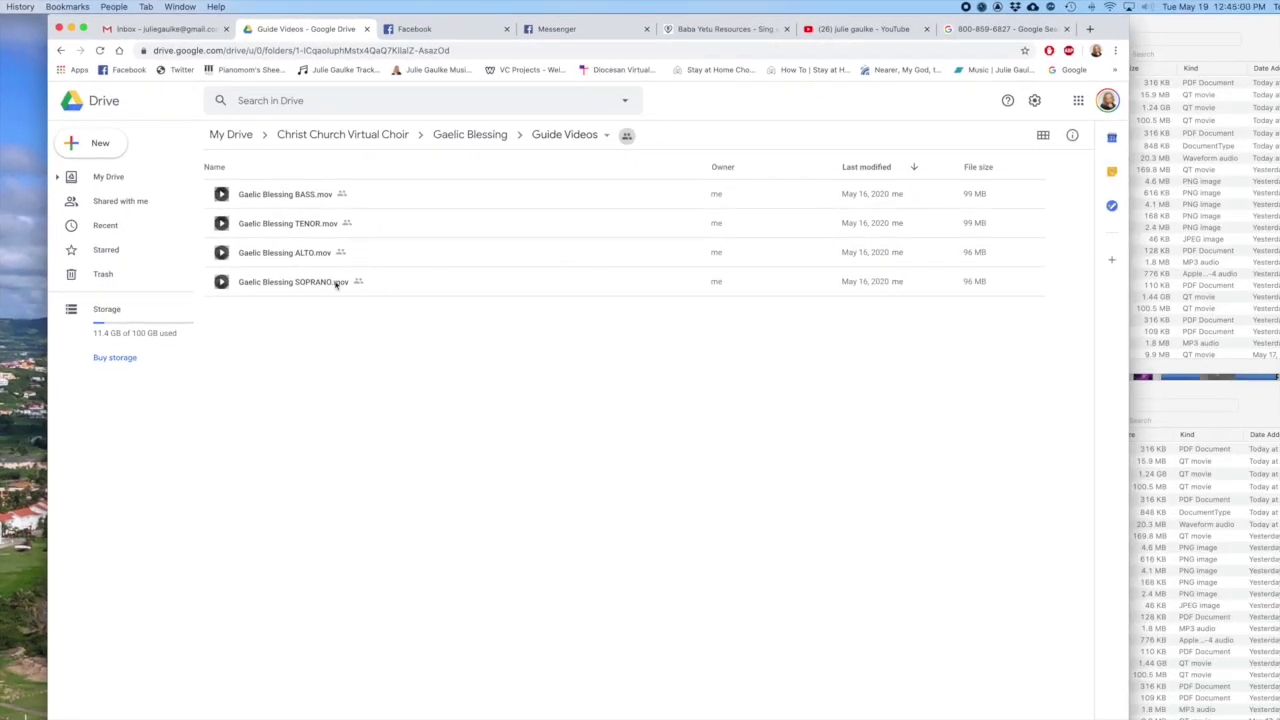
Step: Download Gaelic Blessing SOPRANO.mov and open gaelicblessing (2).pdf from the Desktop in Acrobat Reader
right_click(408, 284)
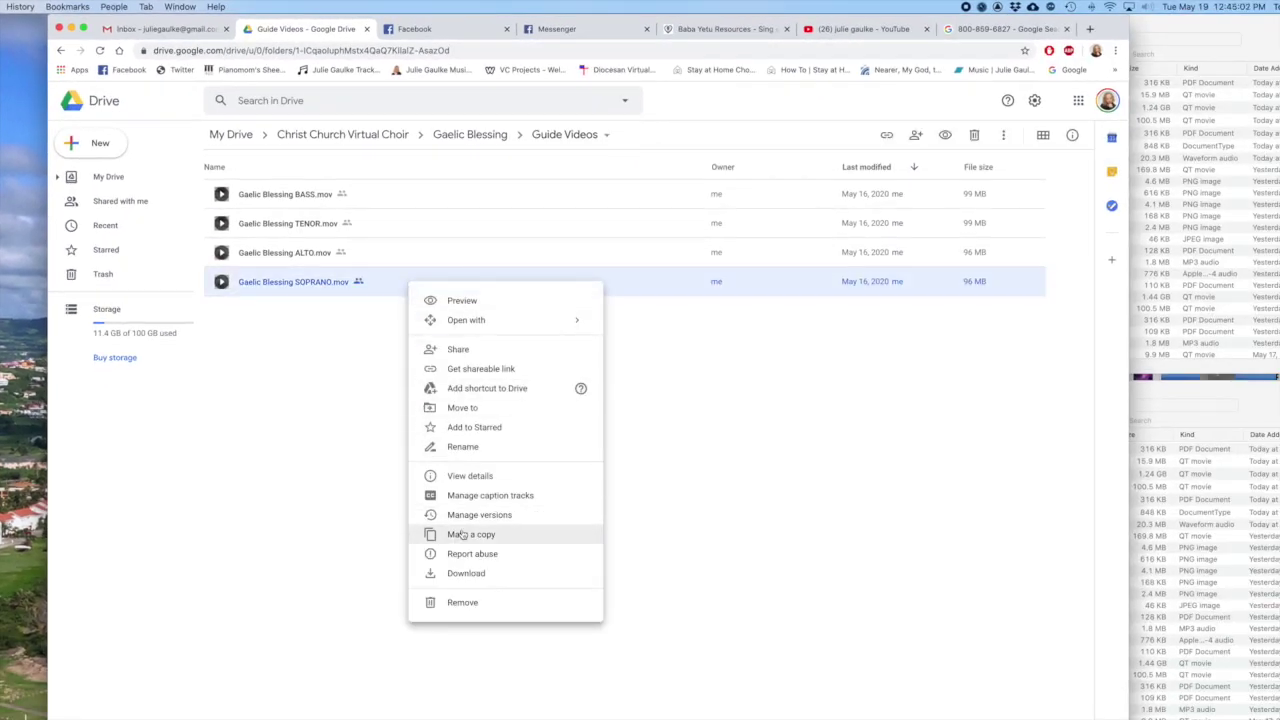
left_click(466, 574)
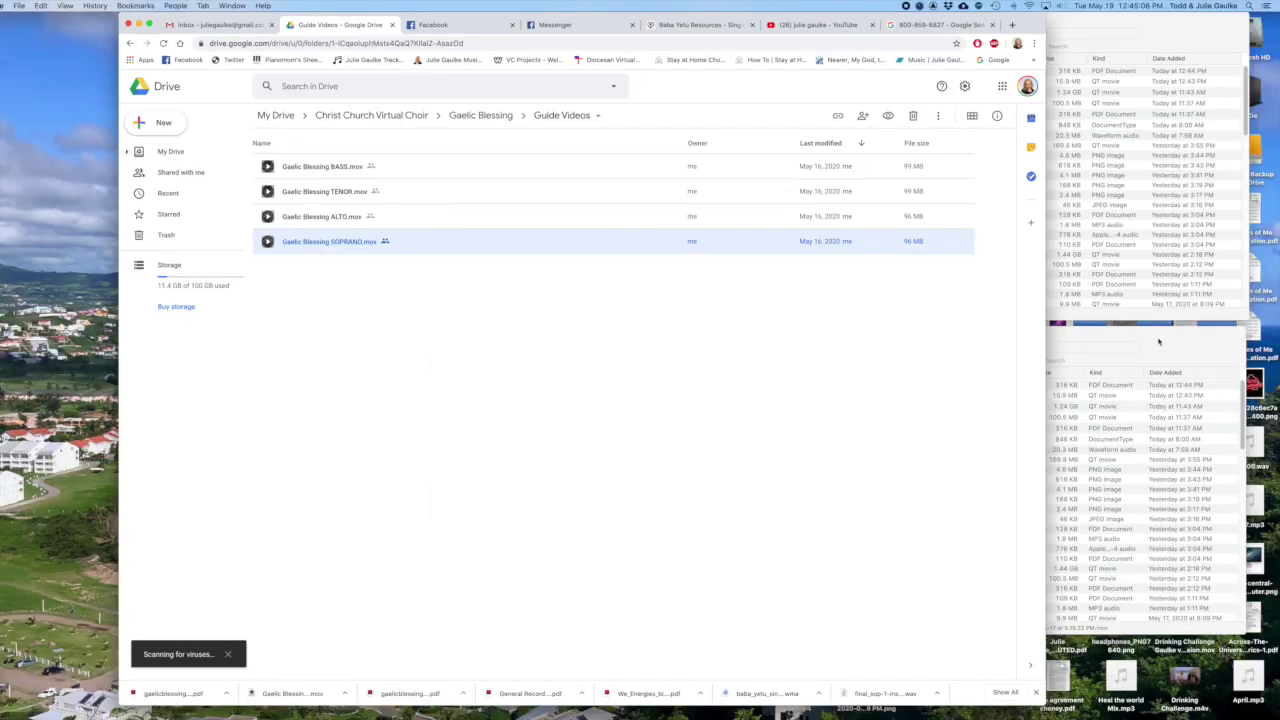
left_click(1268, 398)
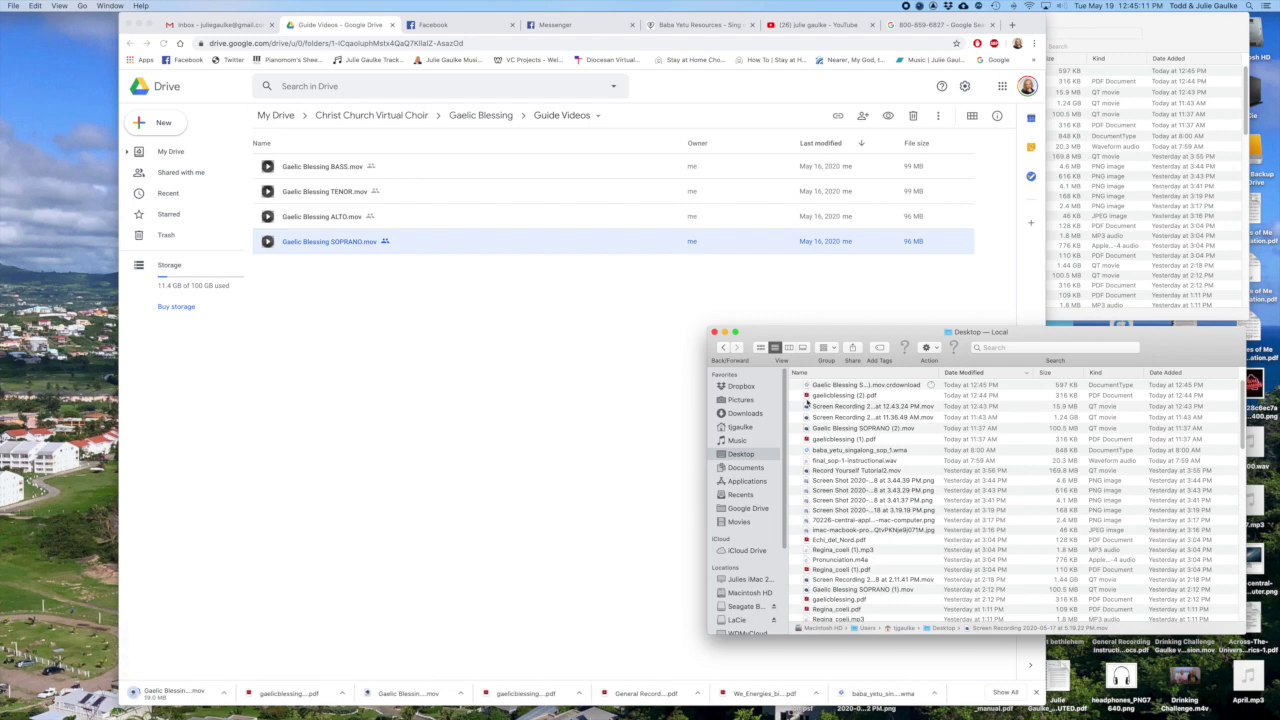
double_click(806, 397)
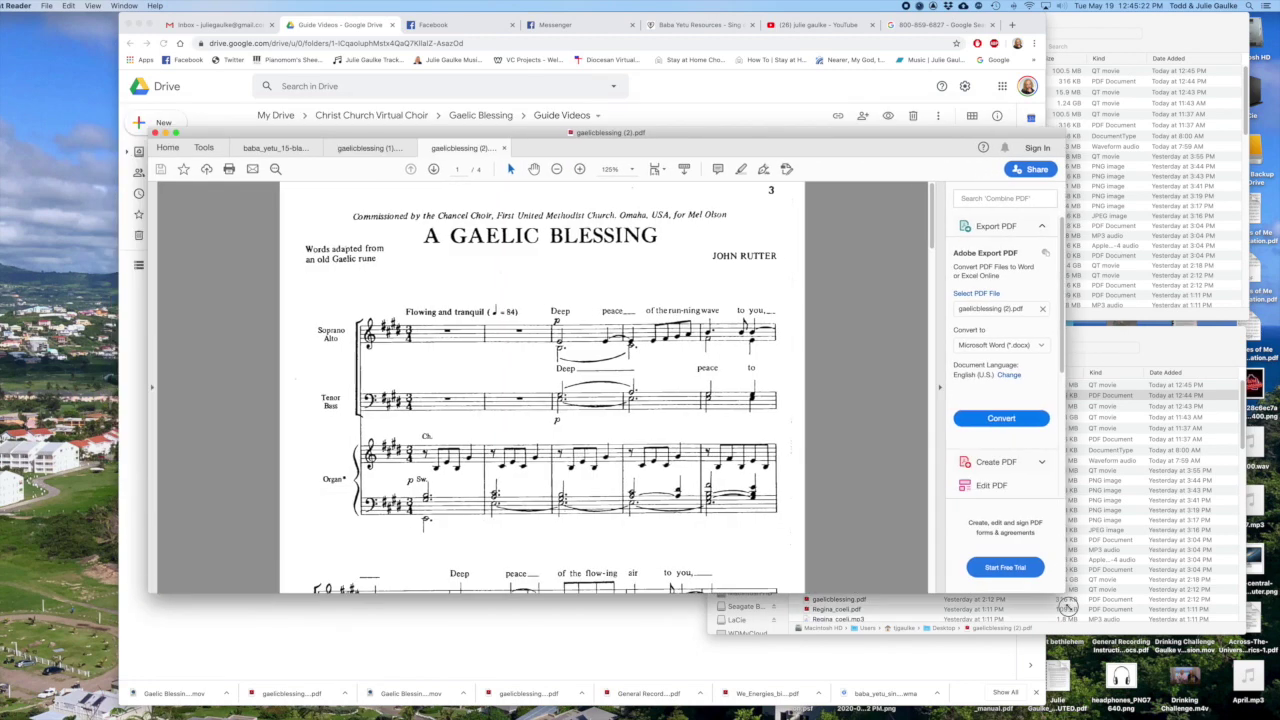
Step: Reposition the score window and Quick Look the downloaded SOPRANO video, moving its preview to the top
left_click_drag(803, 140, 838, 192)
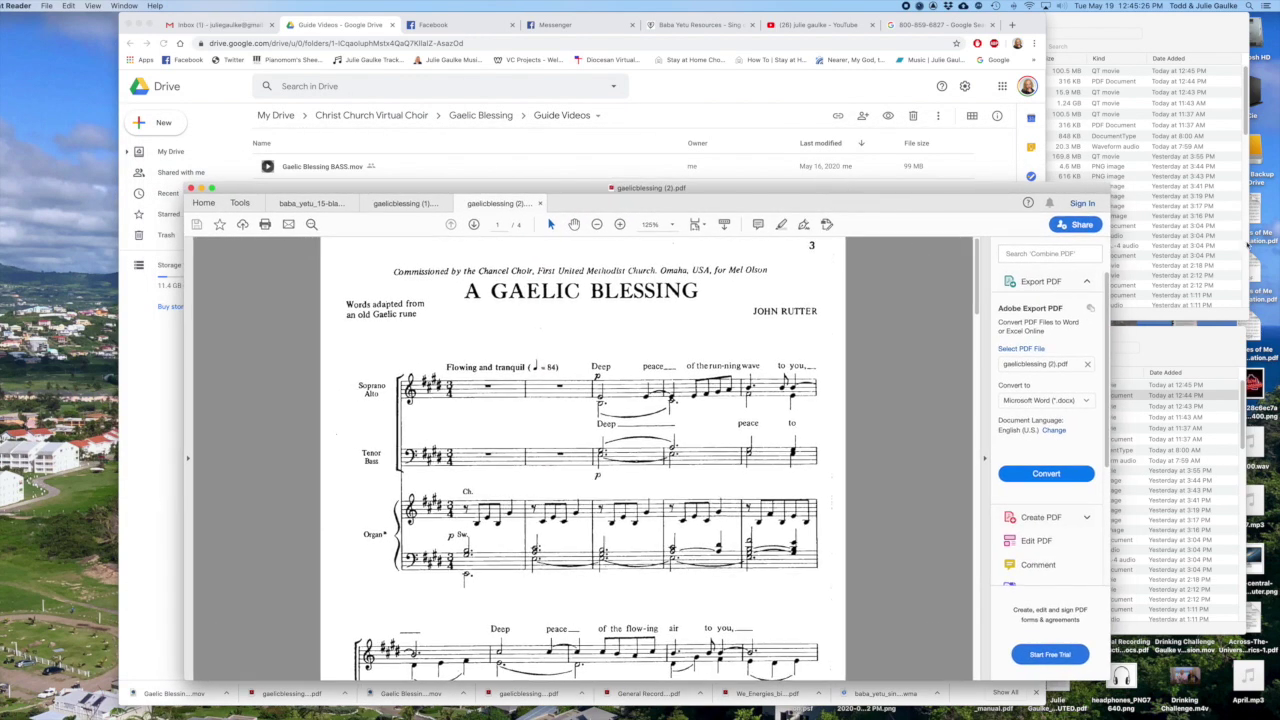
key("super+Tab")
left_click(805, 385)
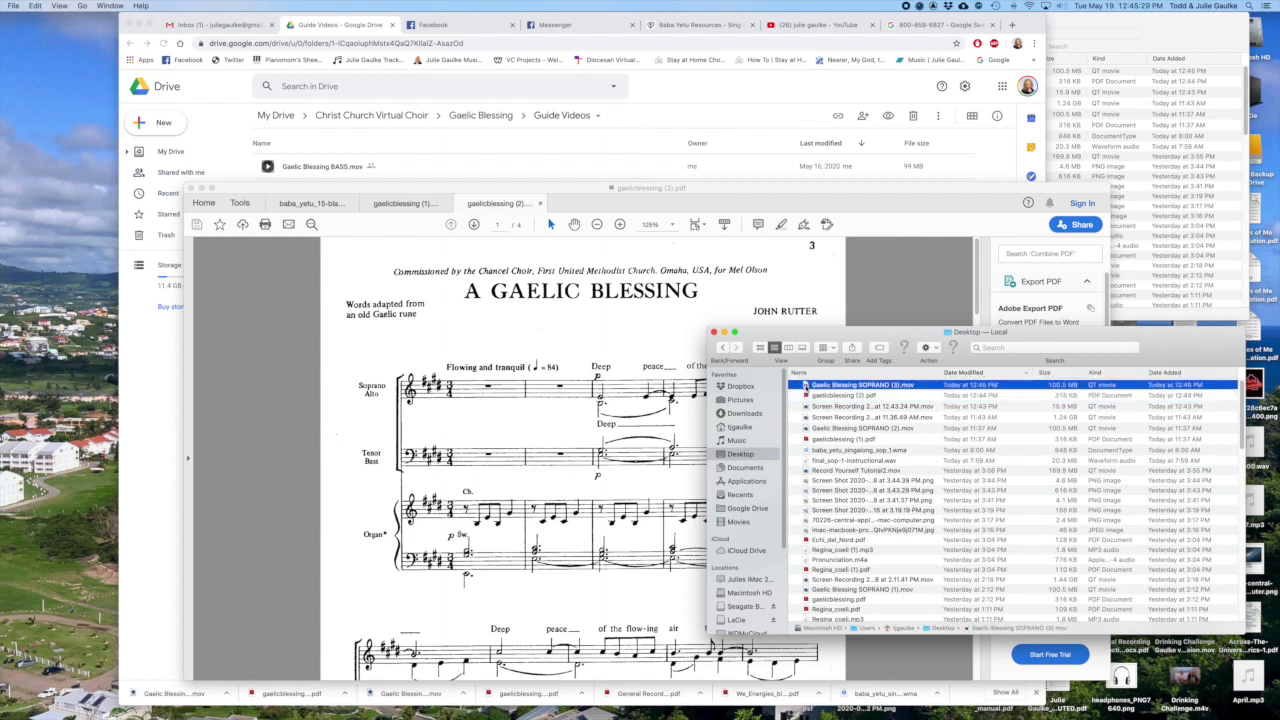
key("space")
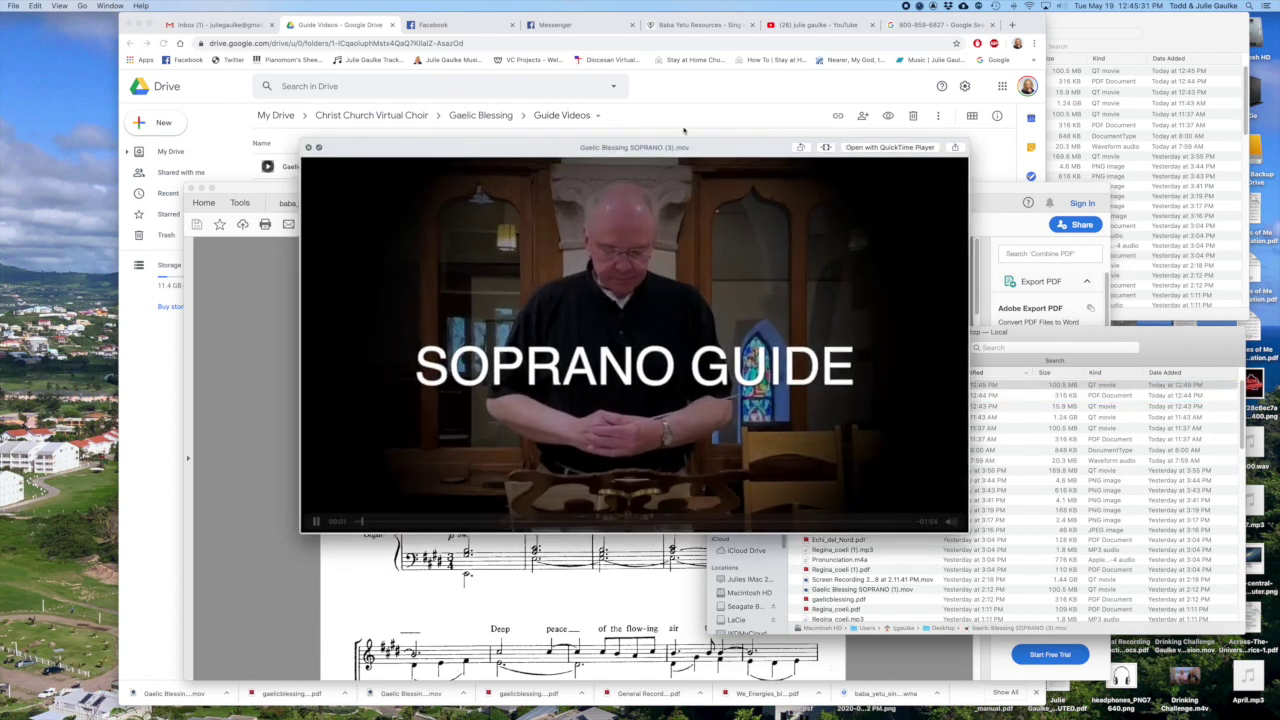
left_click_drag(708, 187, 708, 62)
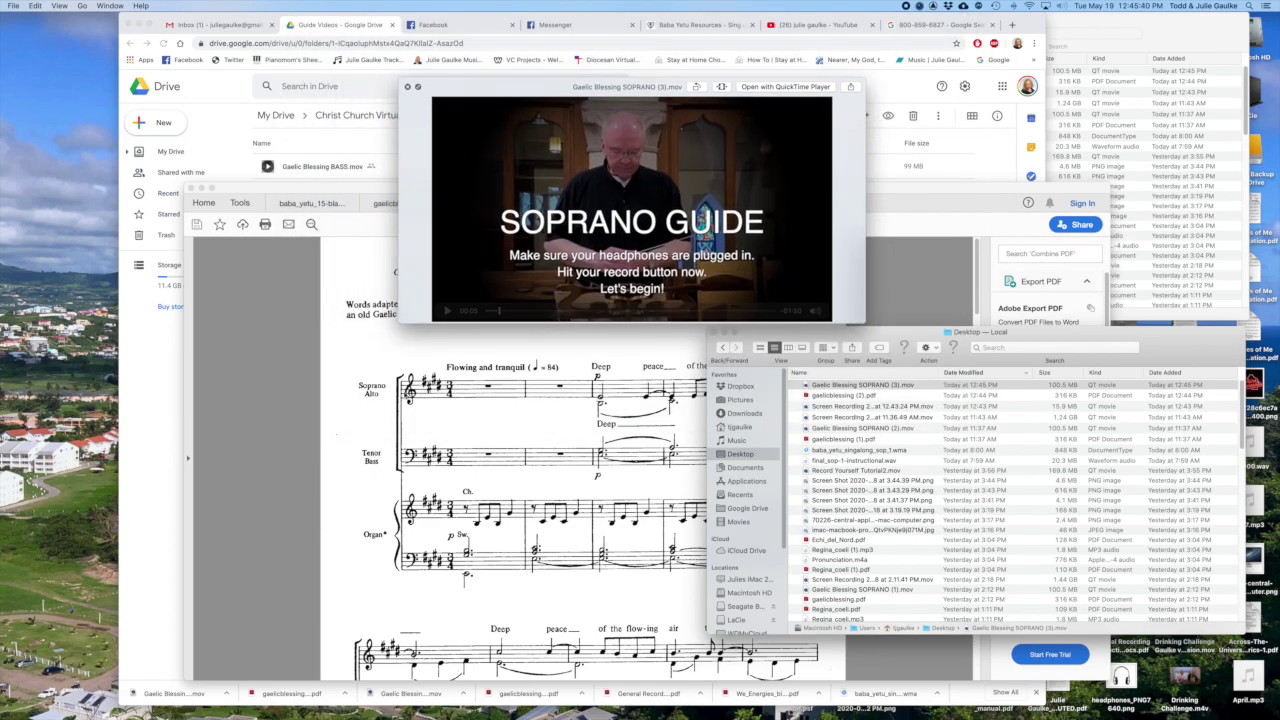
Step: Skip the soprano video to 00:43 and place its preview on the right beside the score
left_click(590, 365)
left_click(345, 388)
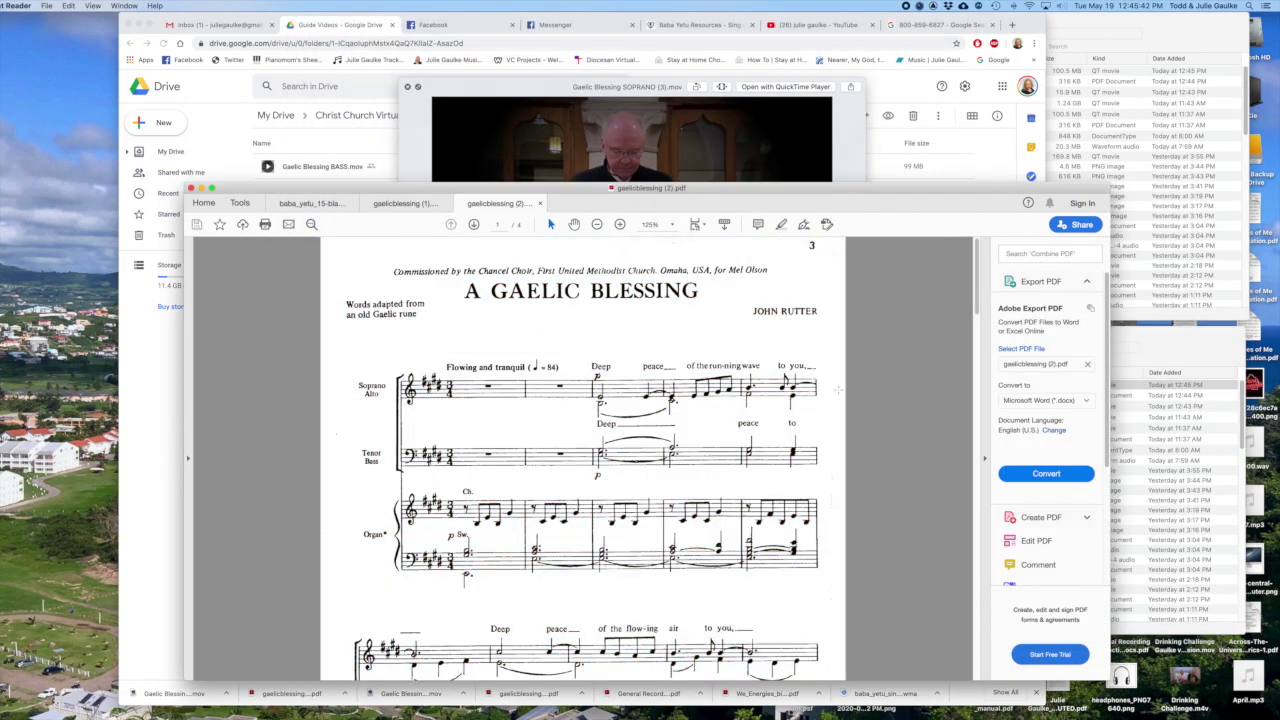
left_click(644, 91)
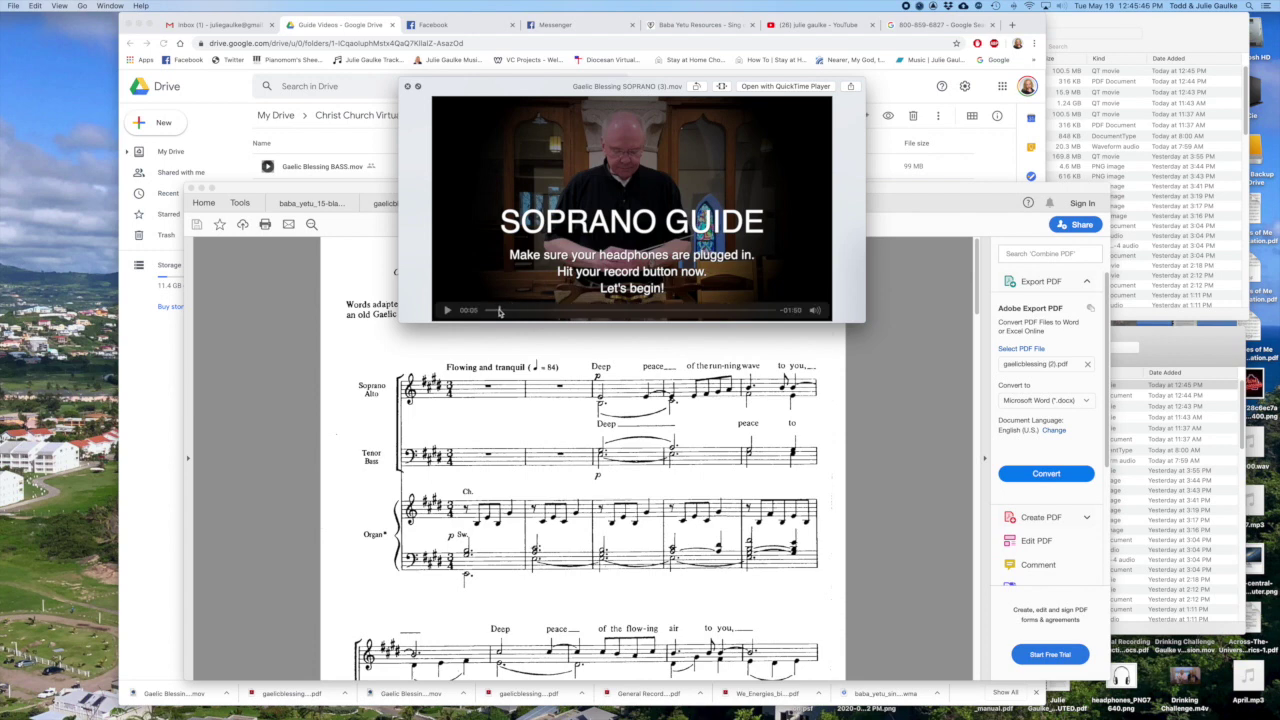
left_click_drag(505, 311, 614, 313)
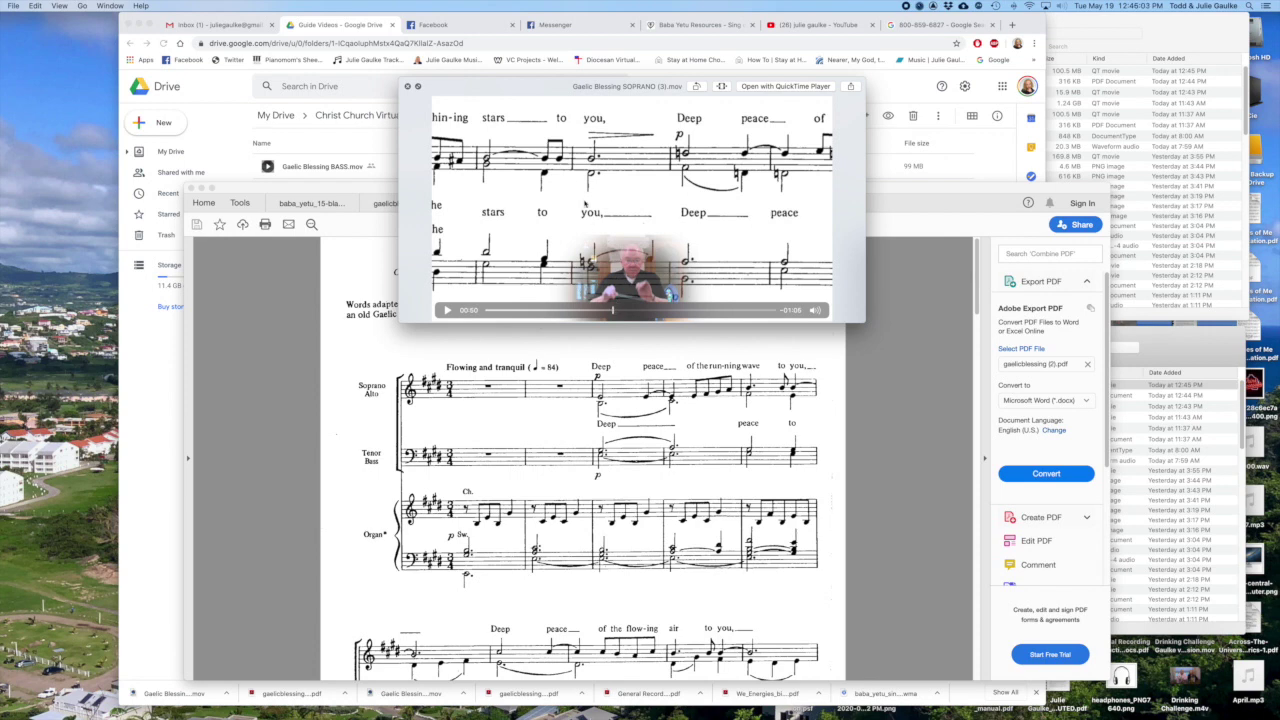
left_click_drag(544, 88, 930, 163)
left_click(884, 504)
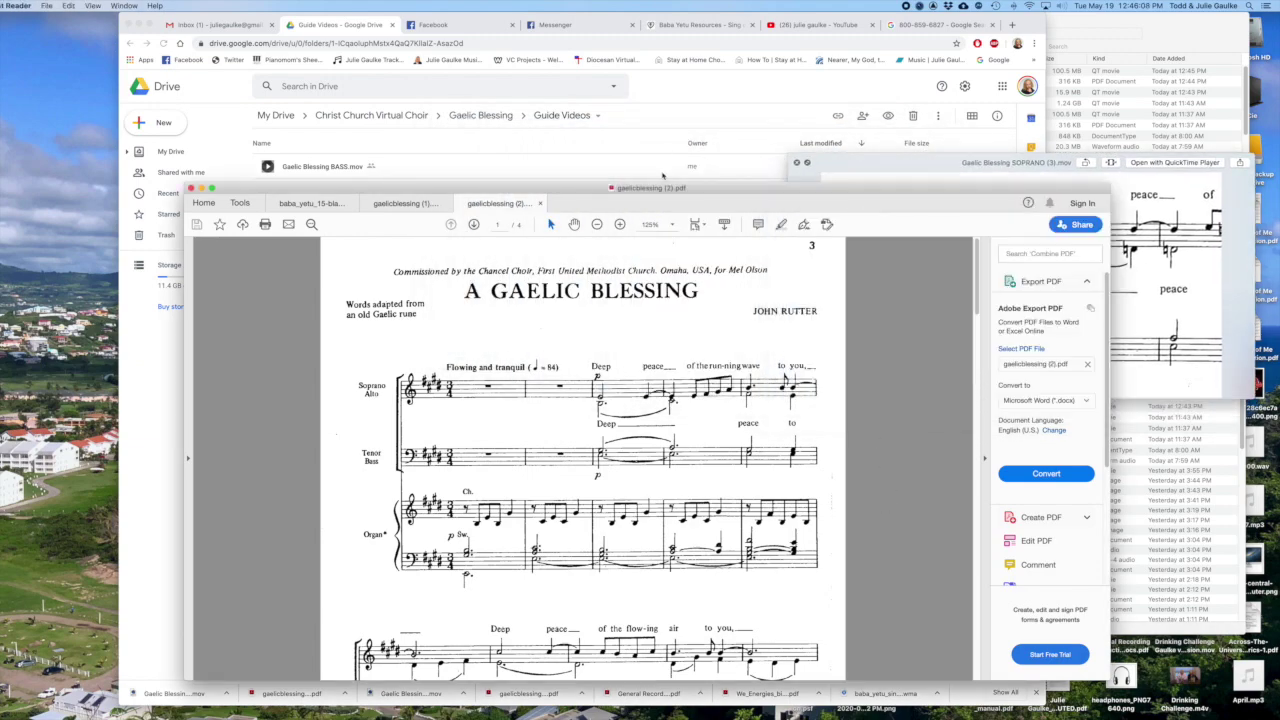
left_click_drag(704, 193, 717, 170)
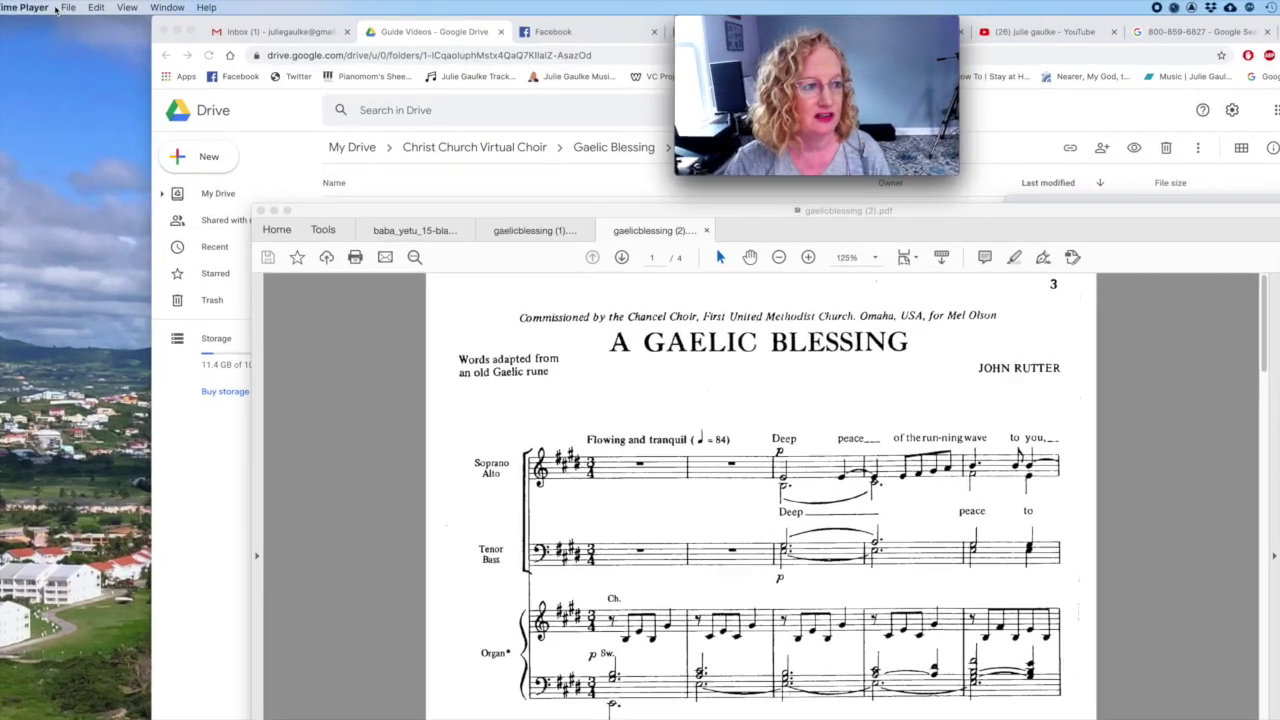
Step: Check and dismiss QuickTime's recording options, then nudge the score window up slightly
left_click(62, 8)
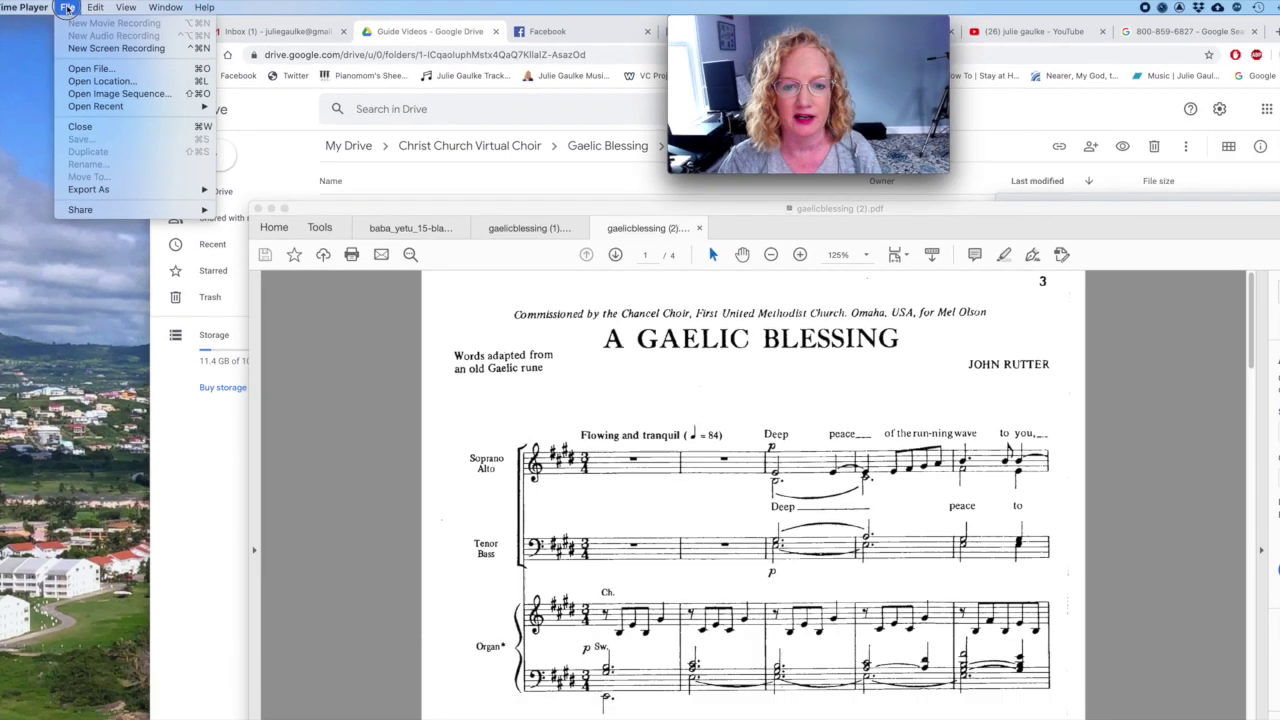
left_click(556, 86)
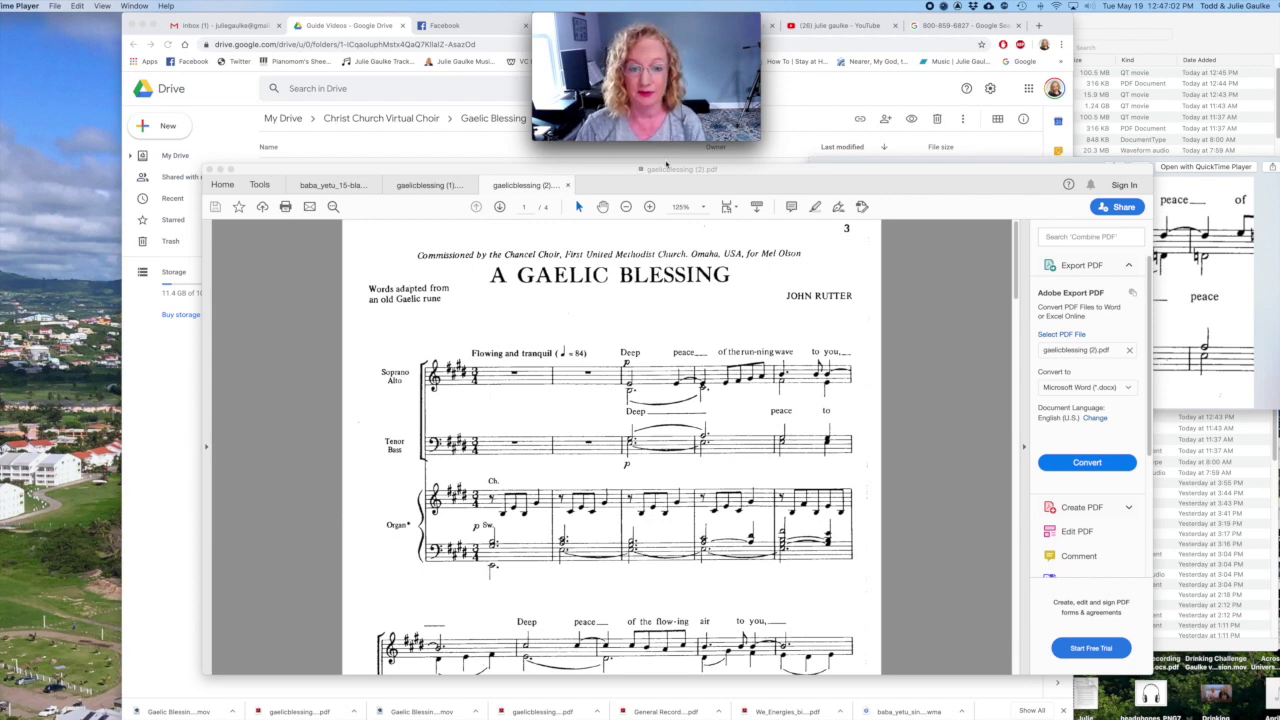
left_click_drag(656, 172, 676, 150)
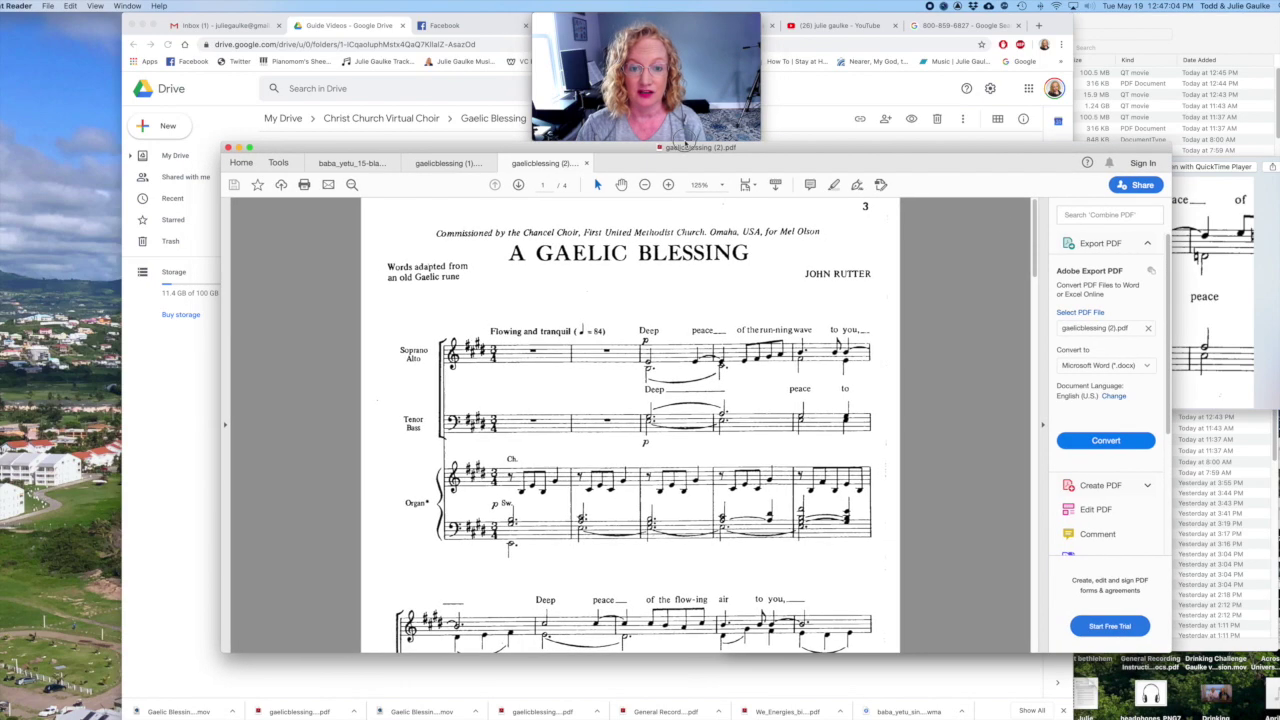
Step: Scroll down through the Gaelic Blessing score and back up, then quit Acrobat Reader
scroll(698, 295, "down", 5)
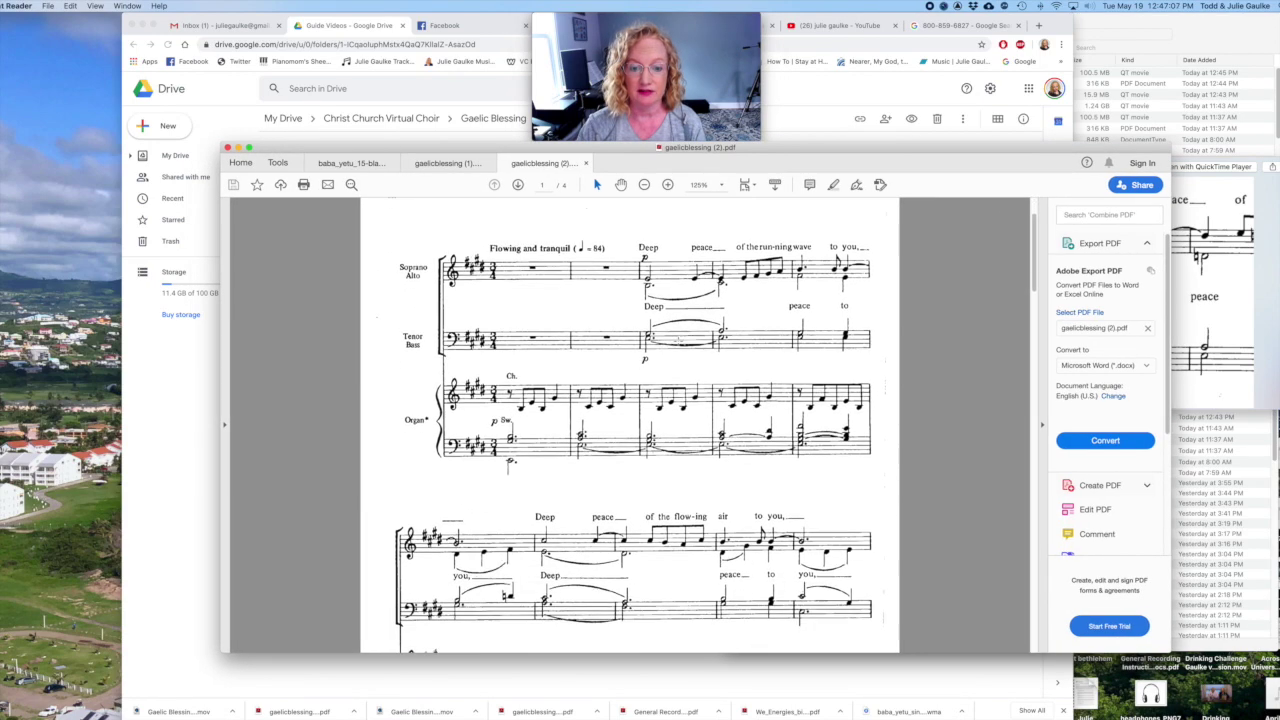
scroll(678, 340, "down", 6)
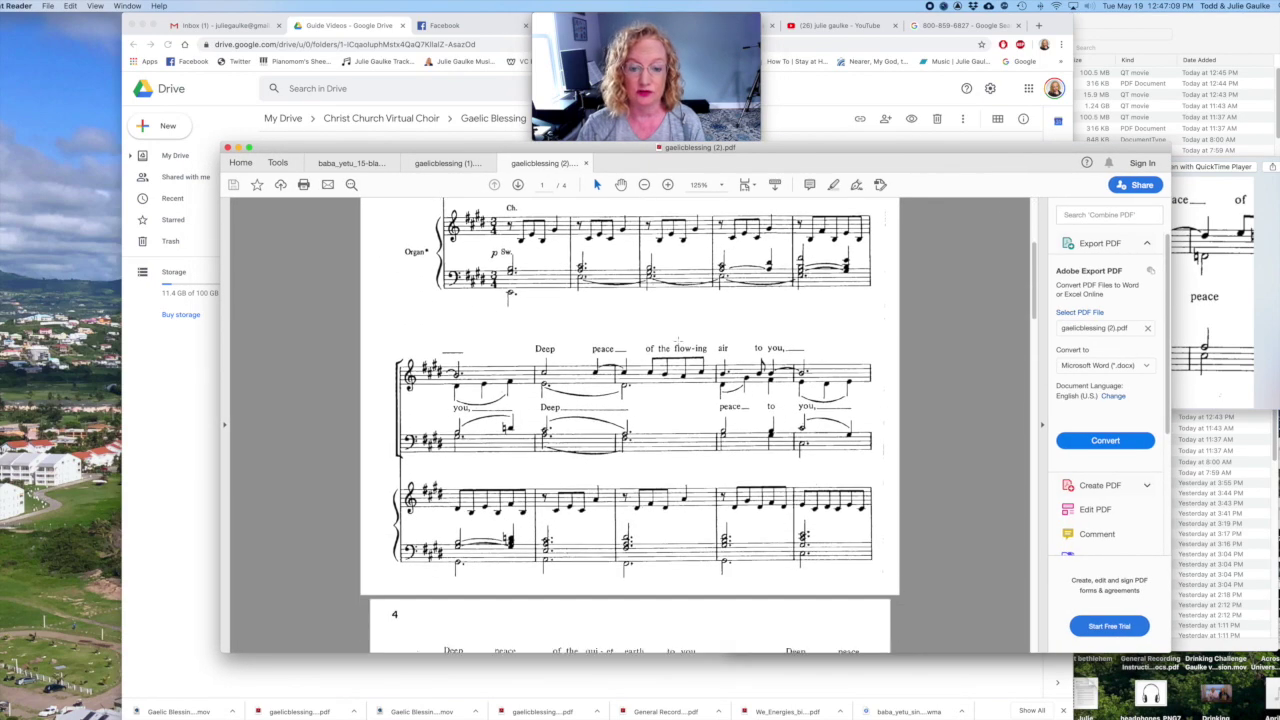
scroll(678, 341, "down", 12)
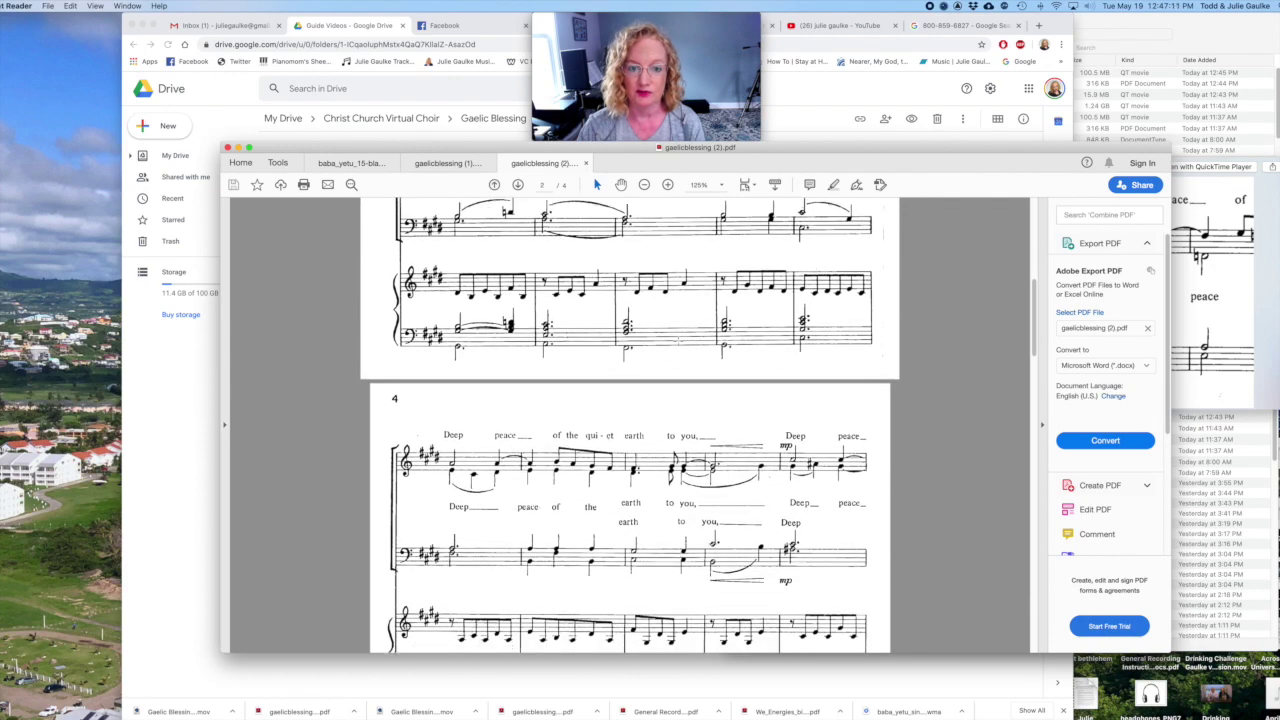
scroll(630, 425, "up", 15)
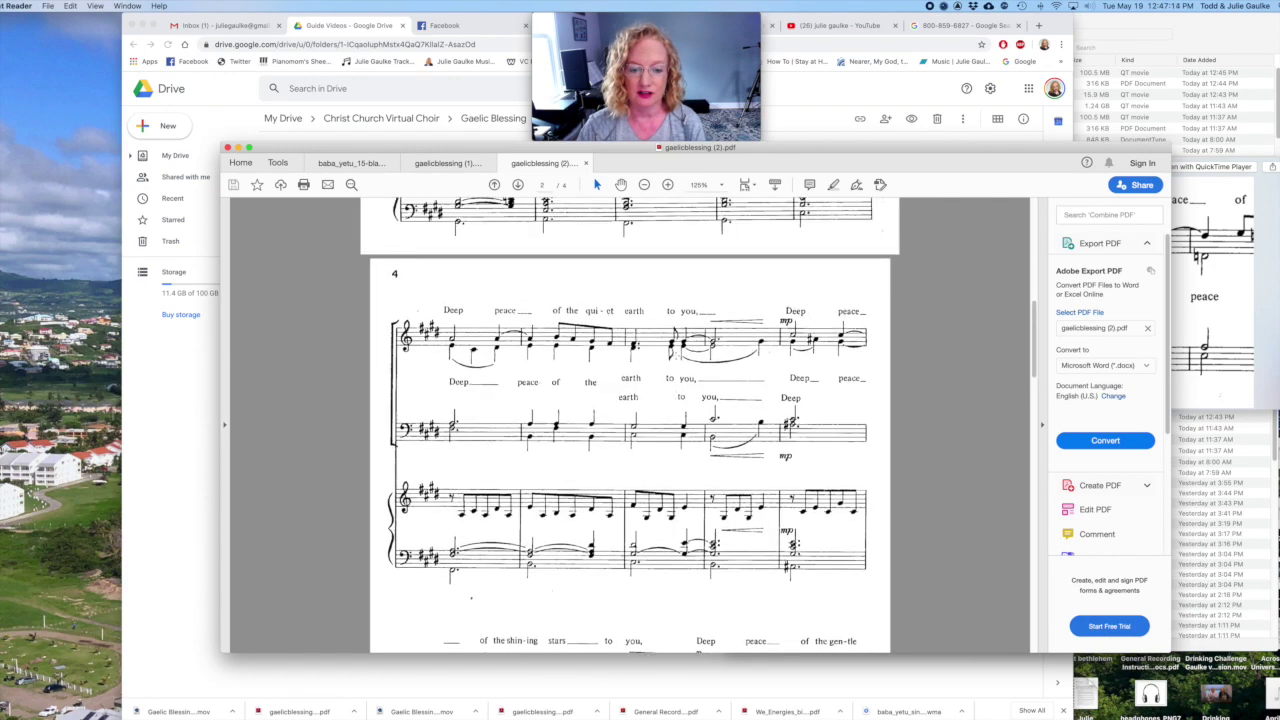
key("super+q")
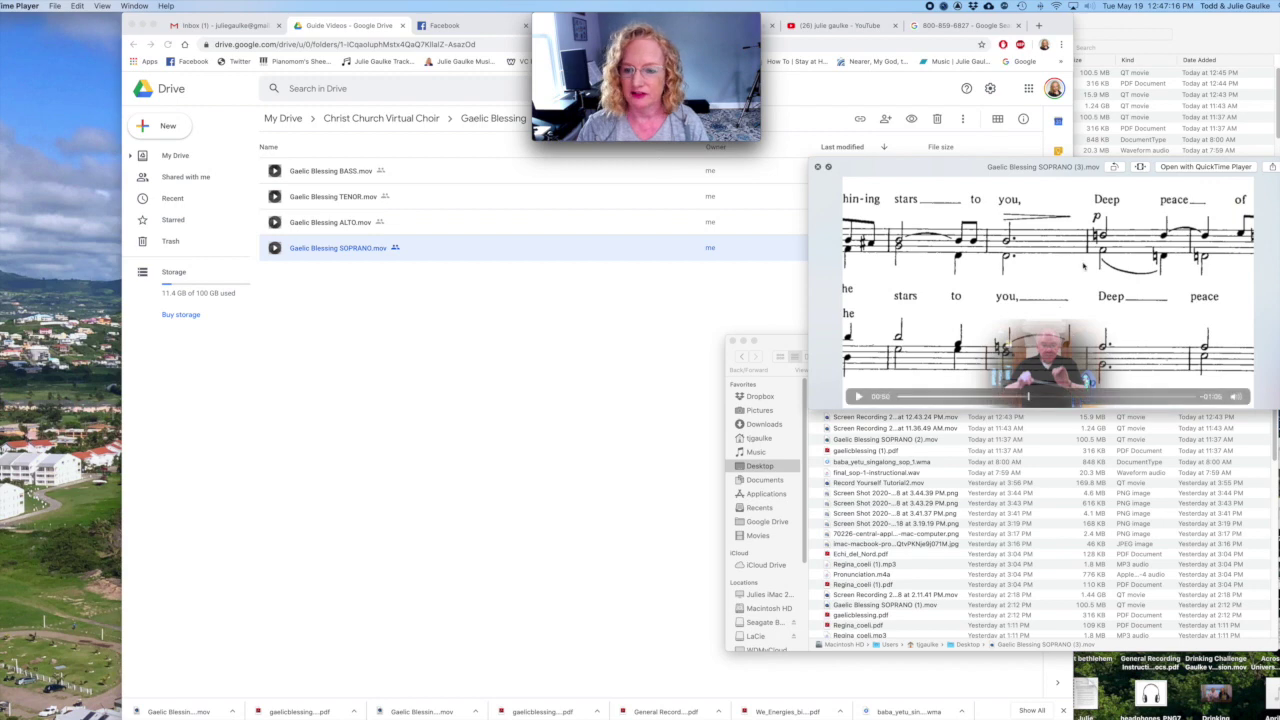
Step: Move the soprano preview over Drive and rewind it to the SOPRANO GUIDE title at the start
left_click_drag(1040, 172, 647, 125)
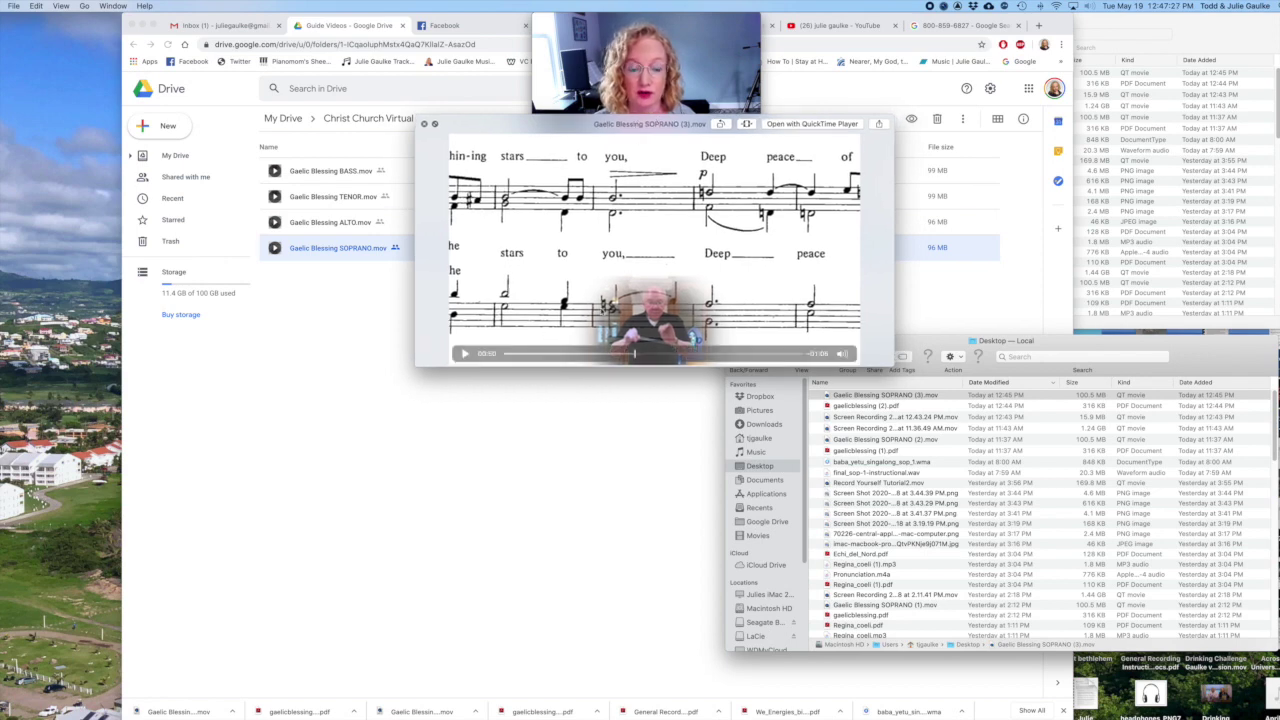
left_click_drag(634, 353, 601, 356)
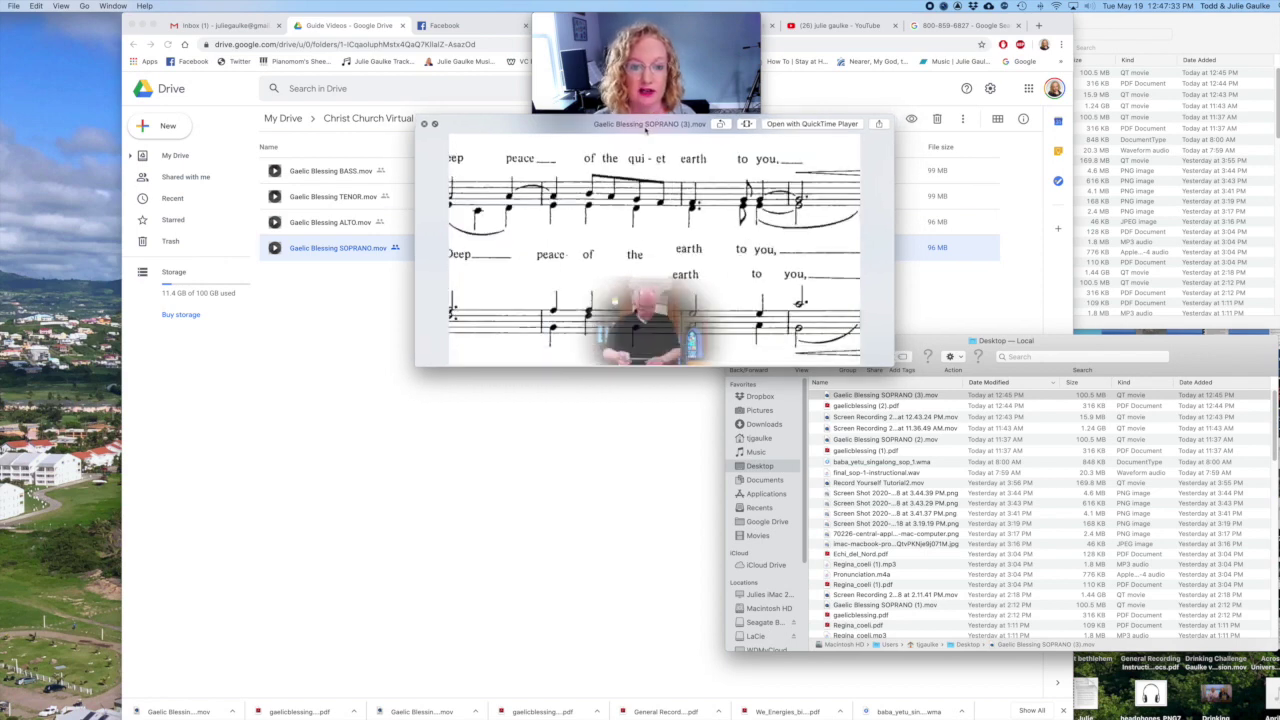
left_click_drag(645, 128, 644, 202)
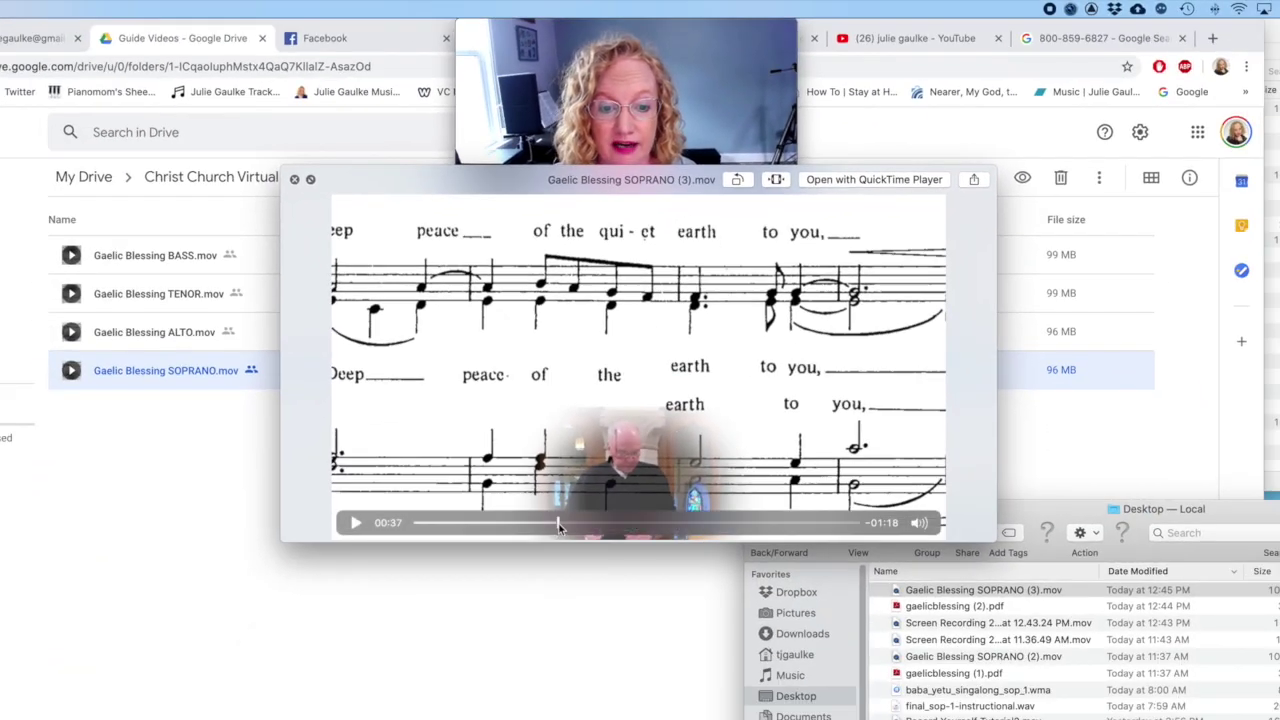
left_click_drag(559, 527, 421, 530)
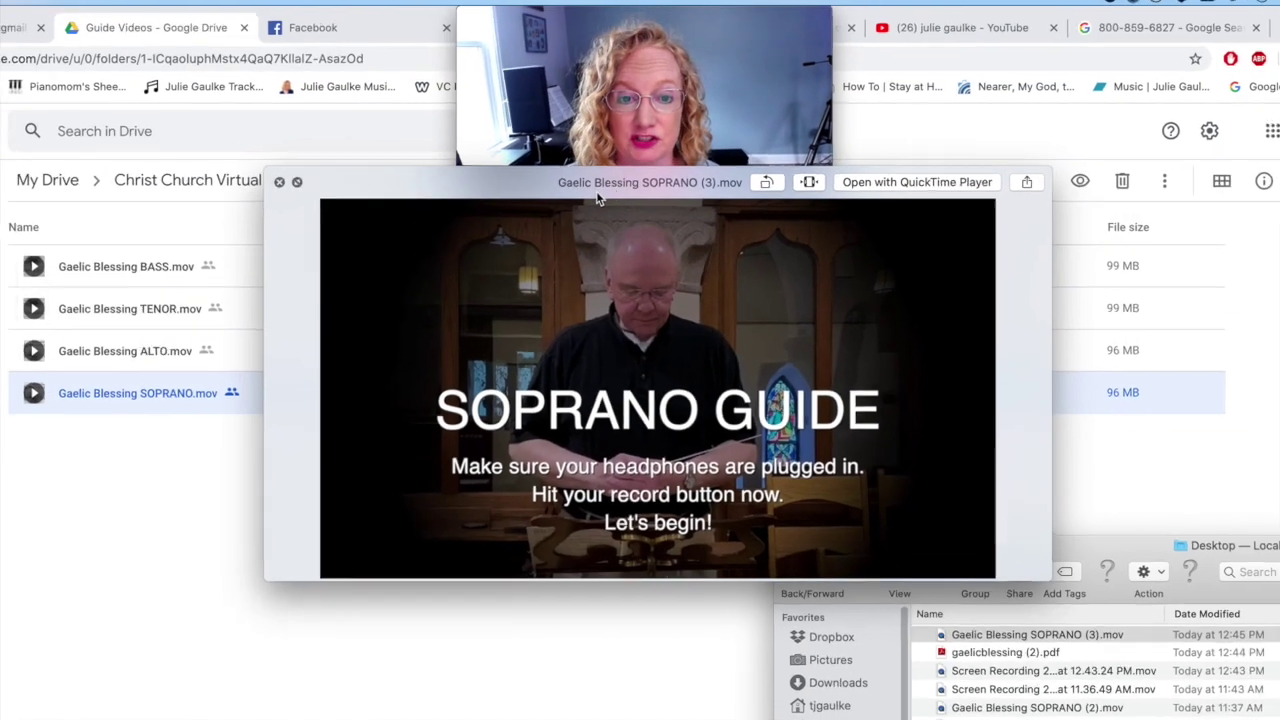
left_click_drag(505, 90, 449, 383)
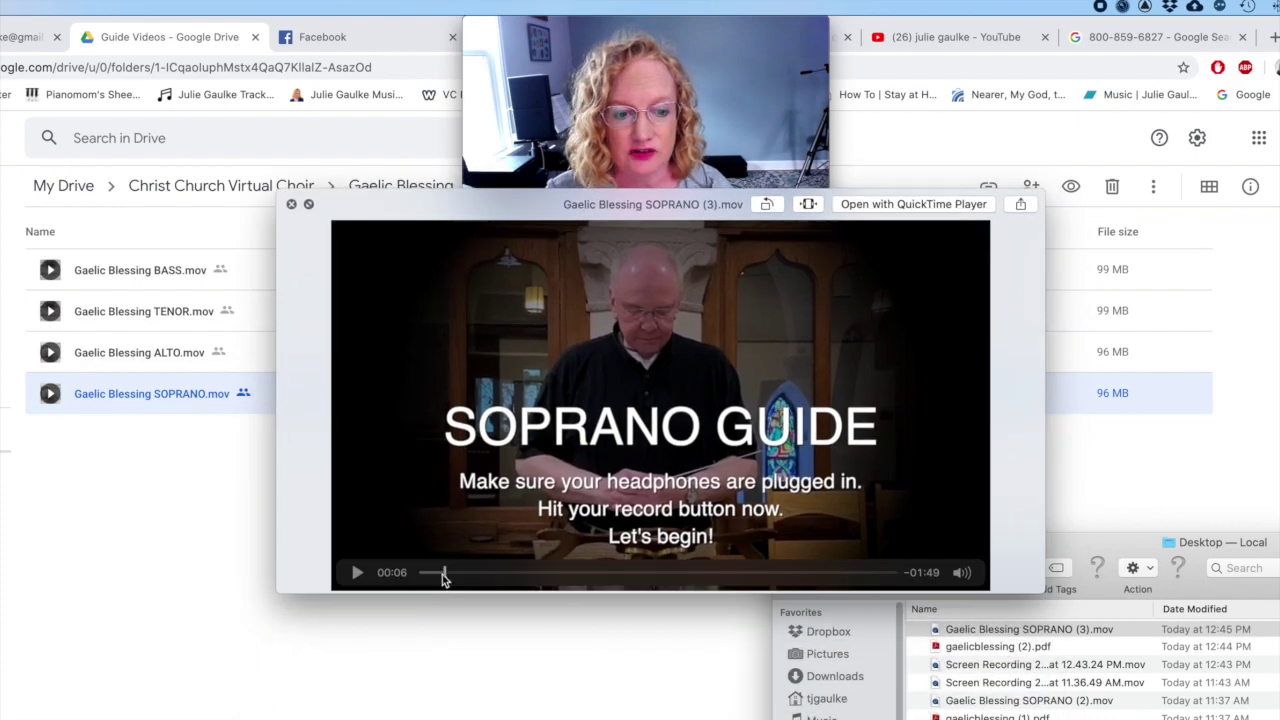
Step: Scrub the soprano video through the sheet-music section to its end, then lower the preview
left_click_drag(443, 578, 866, 581)
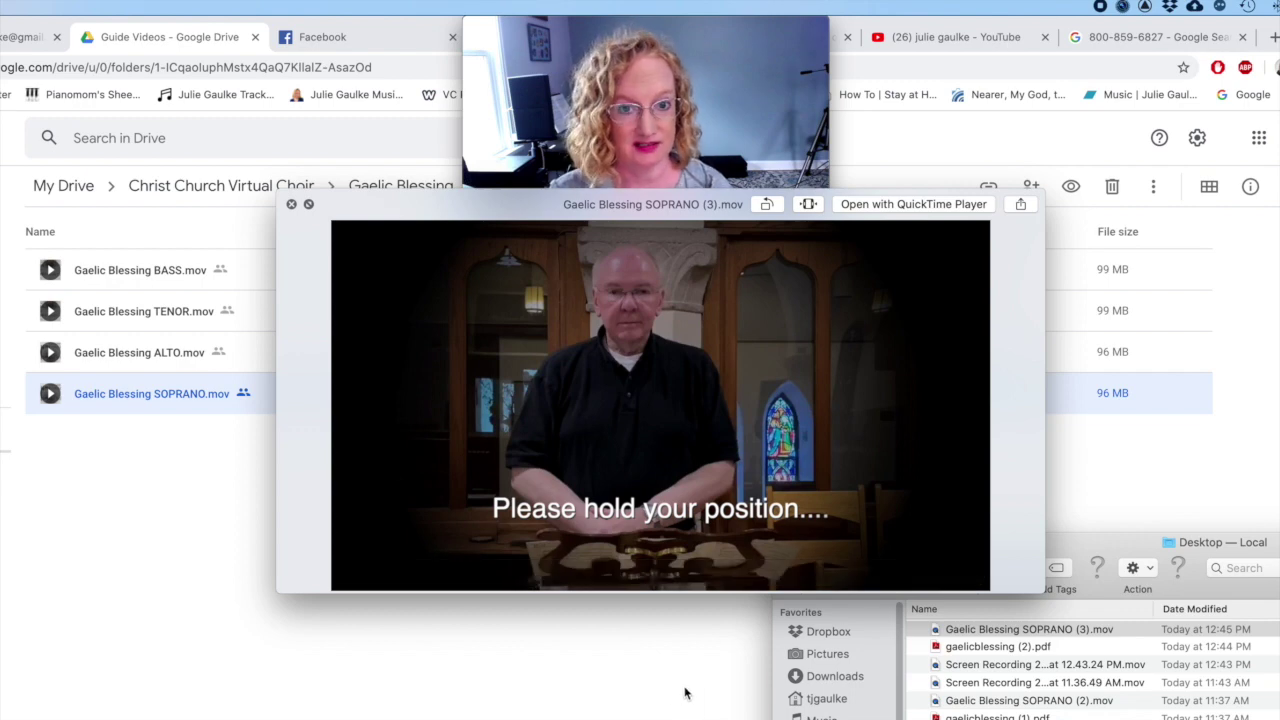
mouse_move(950, 572)
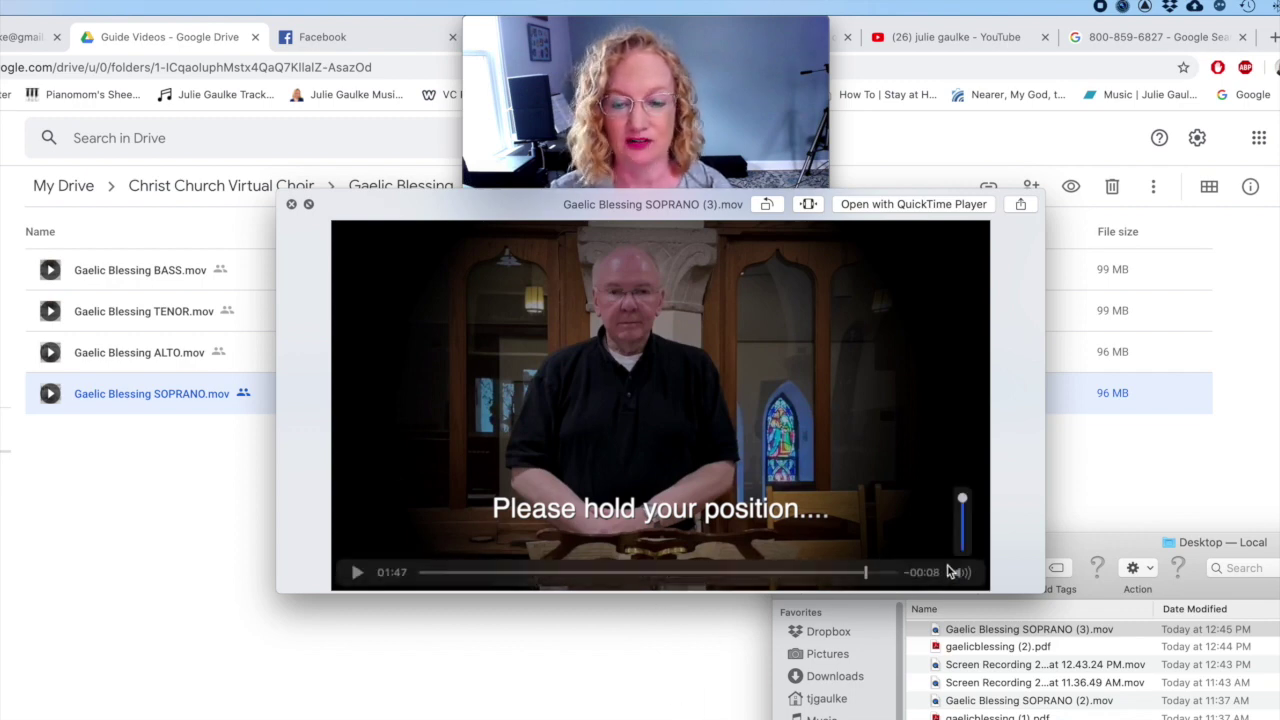
left_click_drag(867, 578, 888, 578)
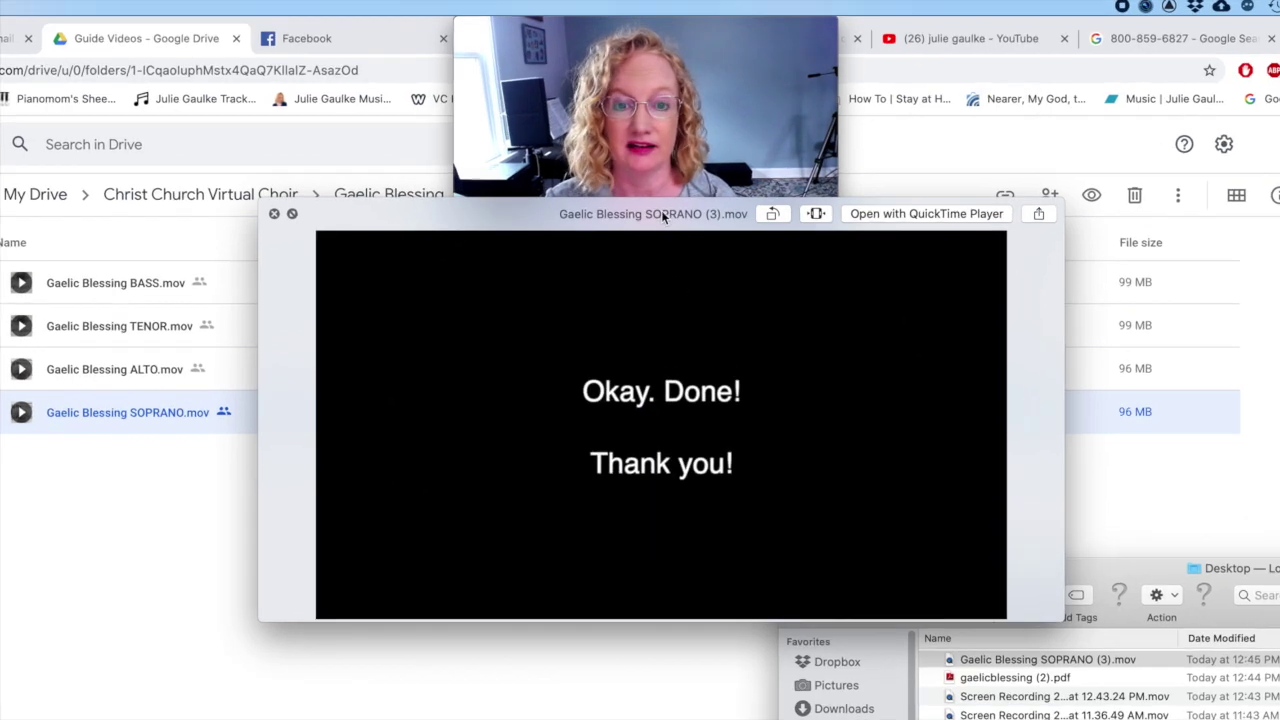
left_click_drag(670, 319, 670, 492)
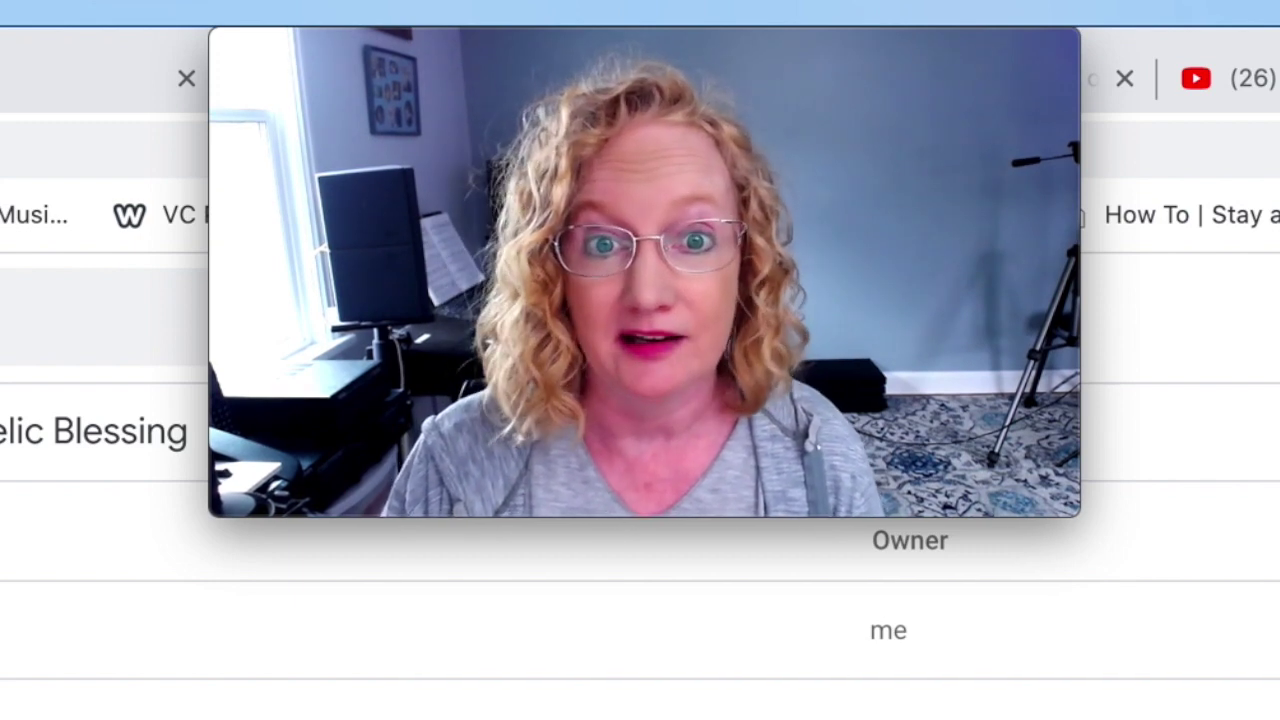
Step: Begin a webcam recording using the red record button in QuickTime's Movie Recording window
mouse_move(758, 248)
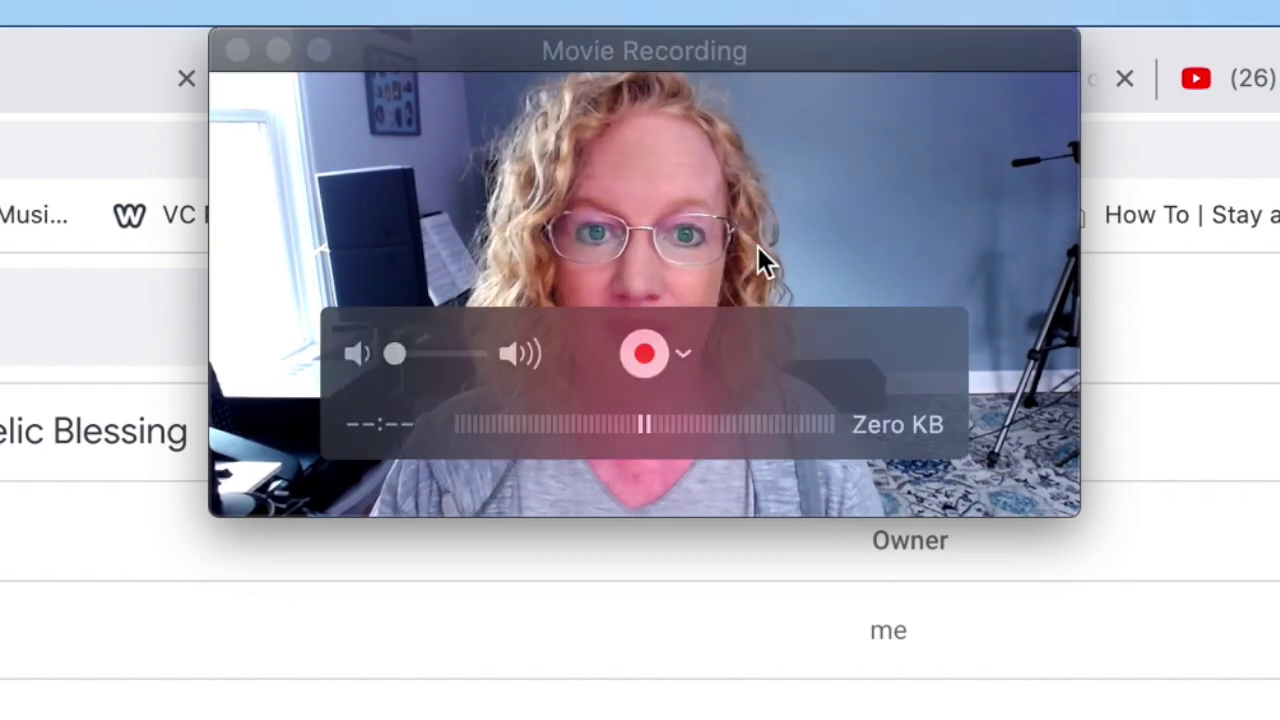
left_click(653, 354)
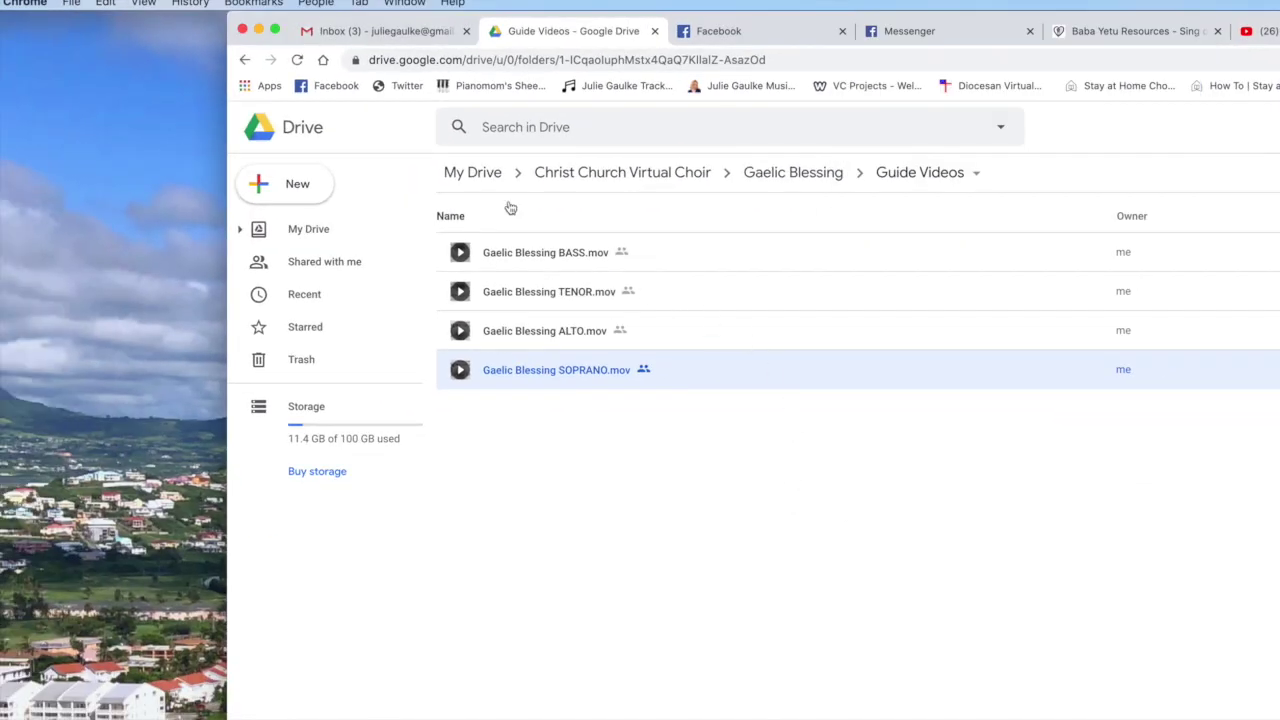
Step: Go up to Gaelic Blessing and open the empty PUT YOUR SUBMISSIONS HERE folder beside the Desktop Finder window
left_click(770, 173)
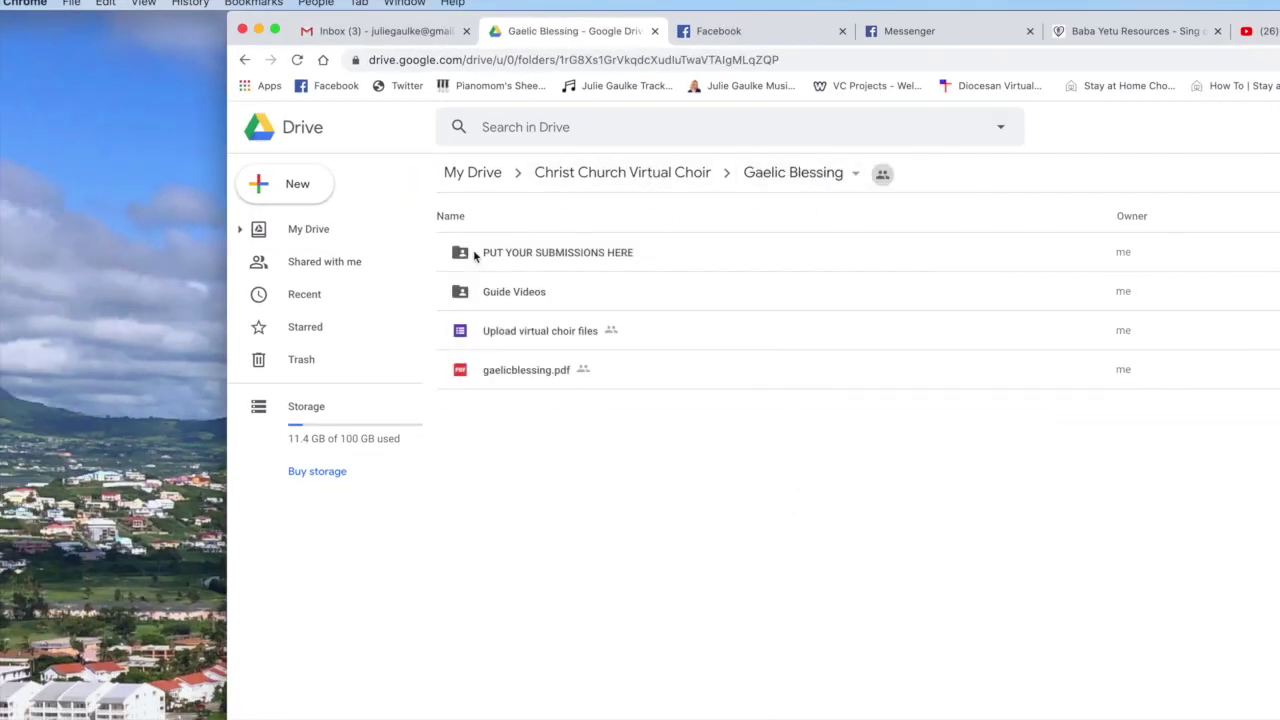
double_click(674, 253)
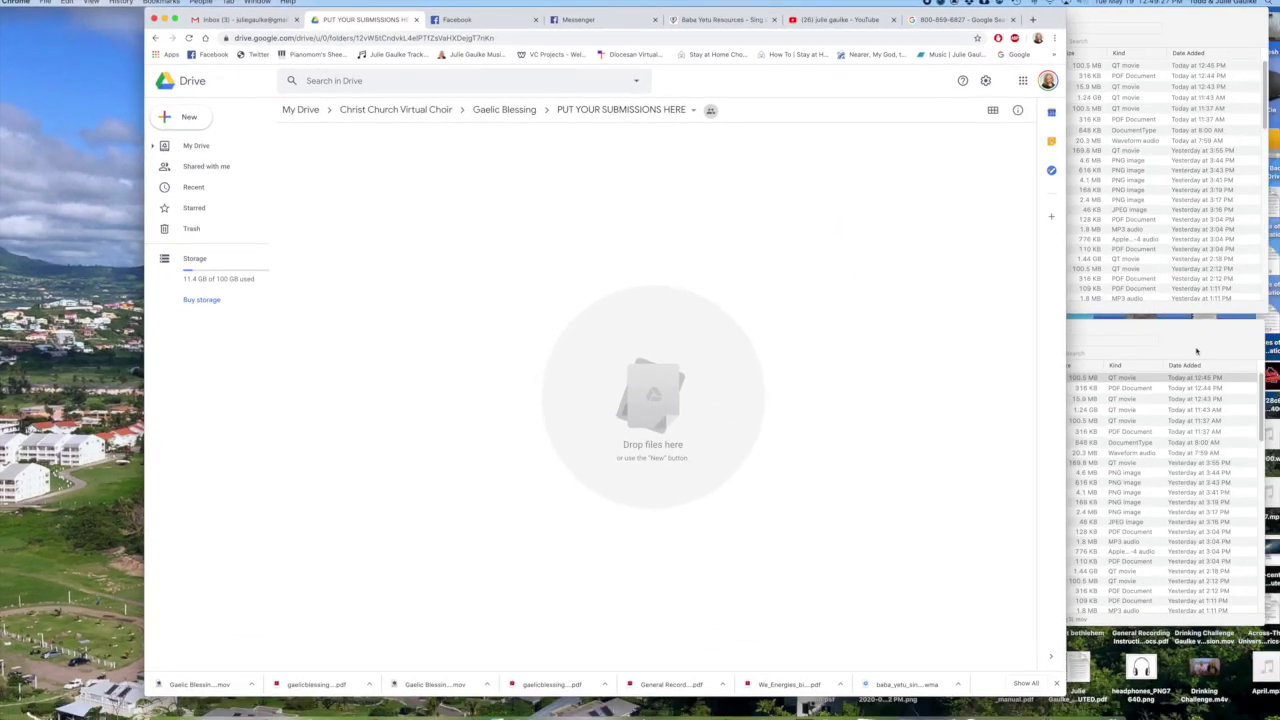
left_click(1196, 350)
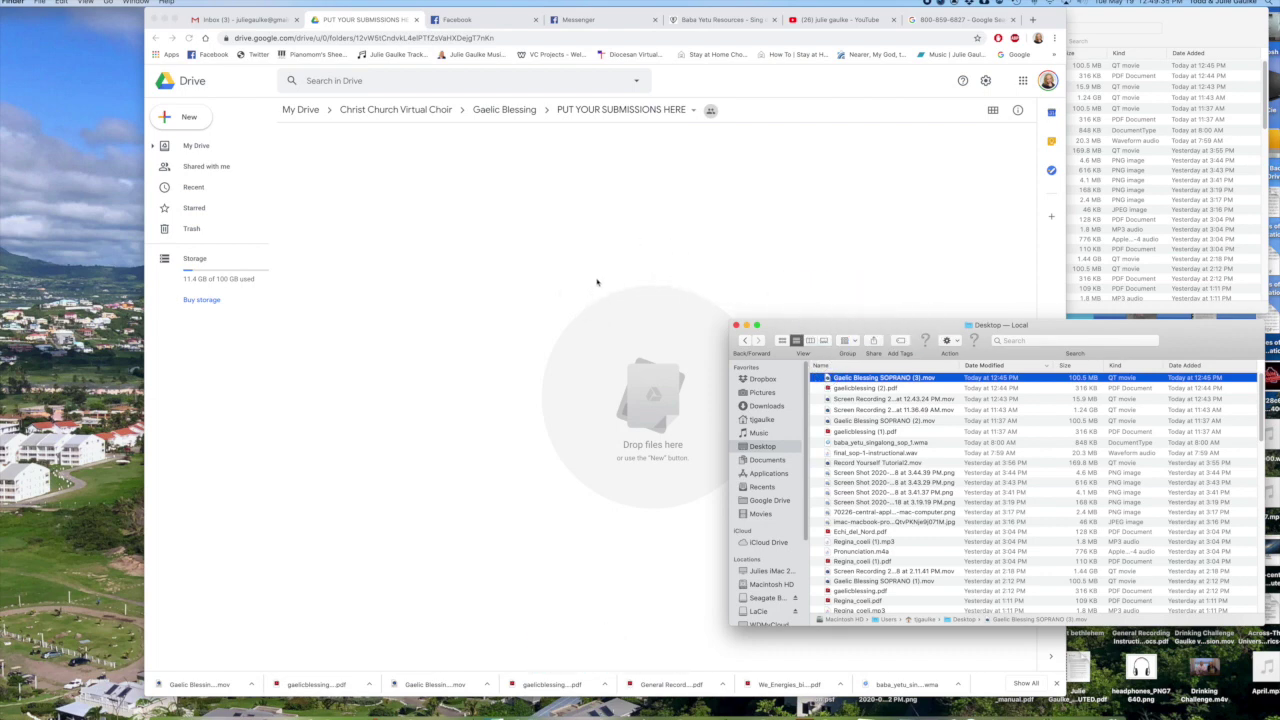
left_click(691, 248)
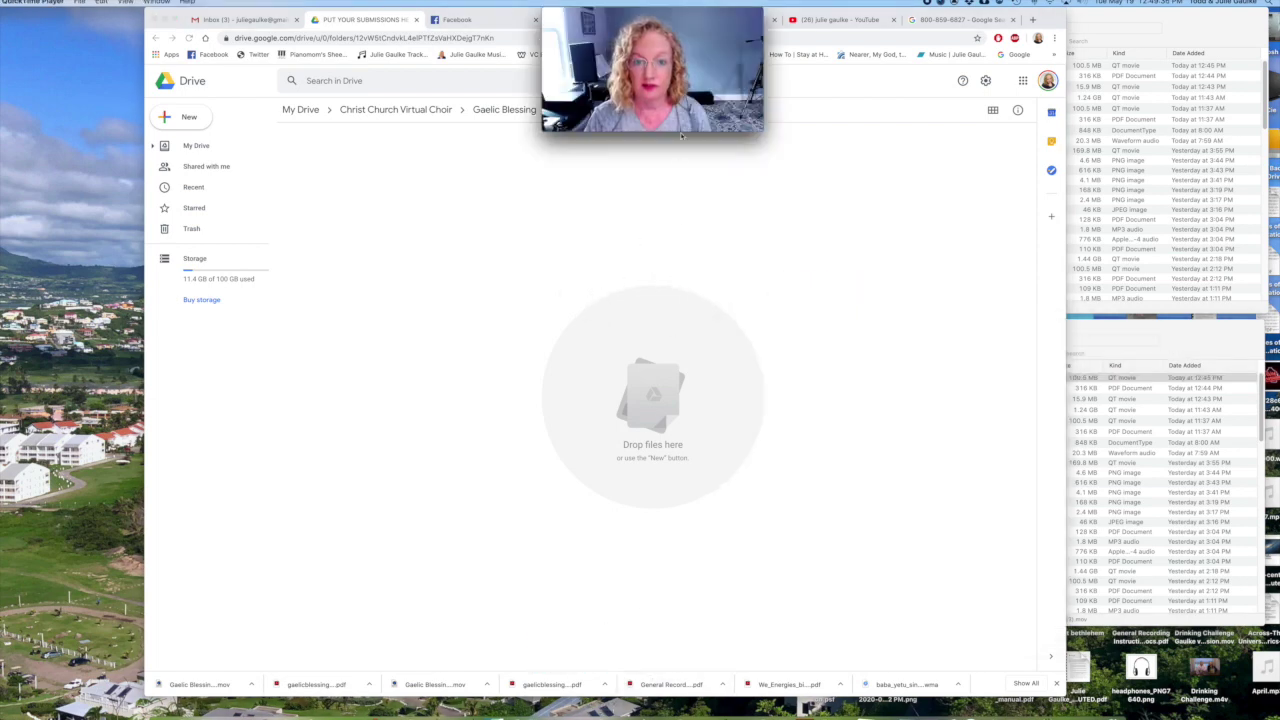